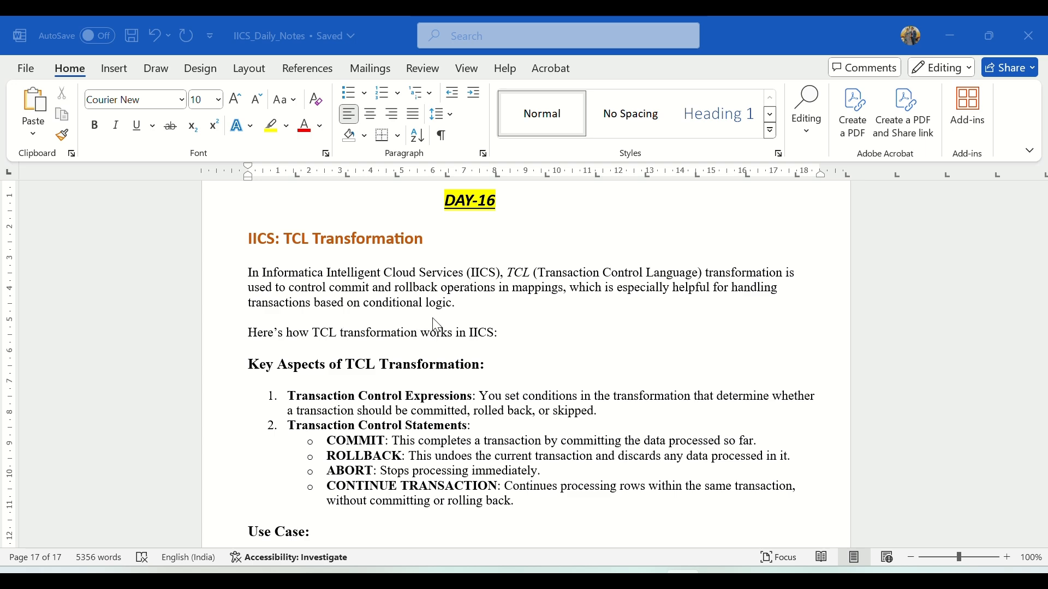
Review the TCL transformation notes, highlighting the transaction control statements COMMIT, ROLLBACK, ABORT and CONTINUE TRANSACTION.
scroll(427, 325, "down", 3)
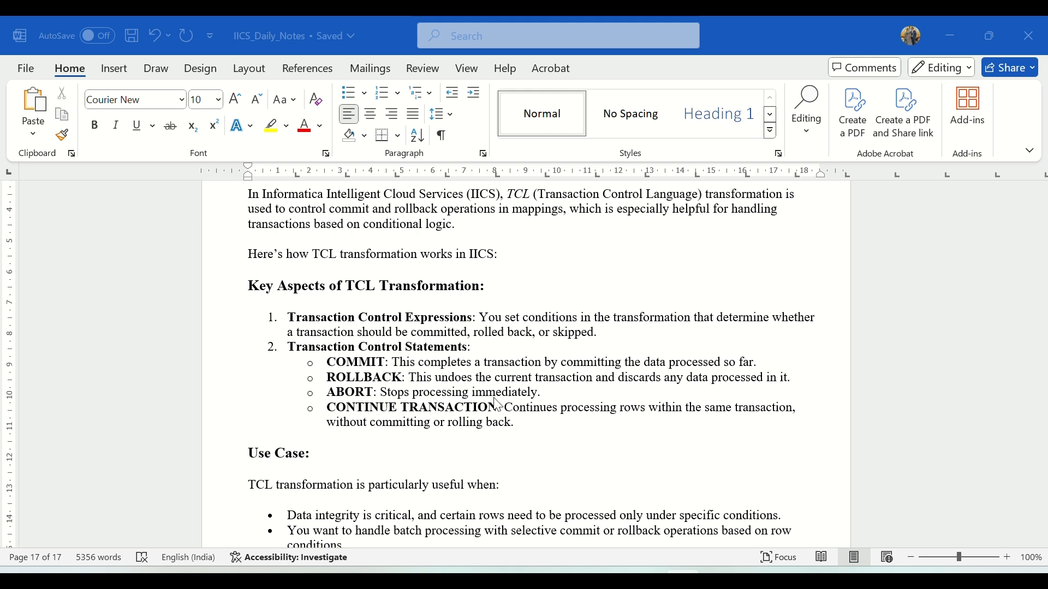
left_click(349, 410)
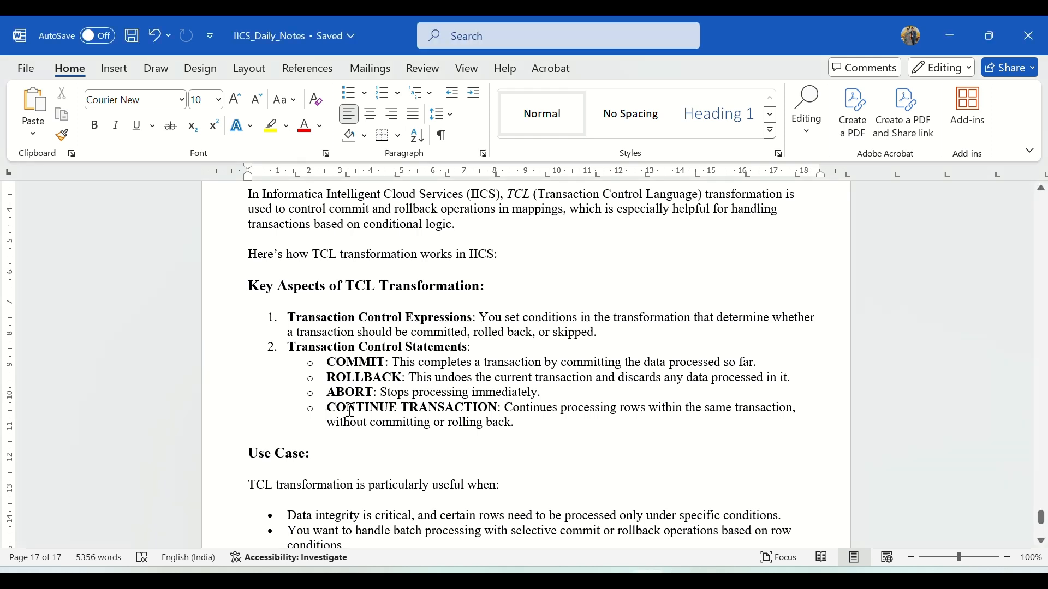
left_click_drag(505, 409, 330, 417)
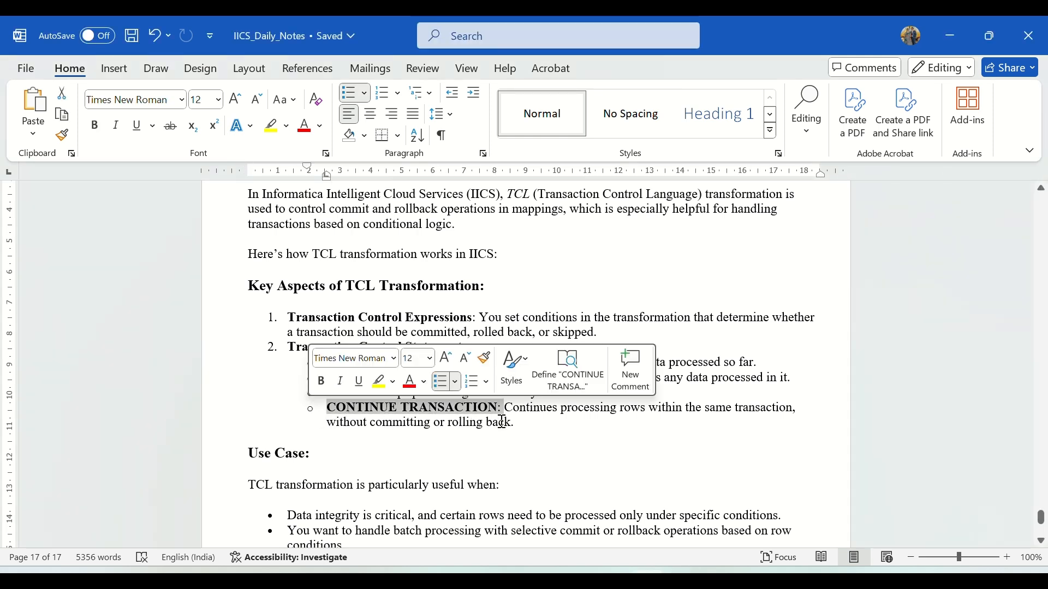
left_click(531, 427)
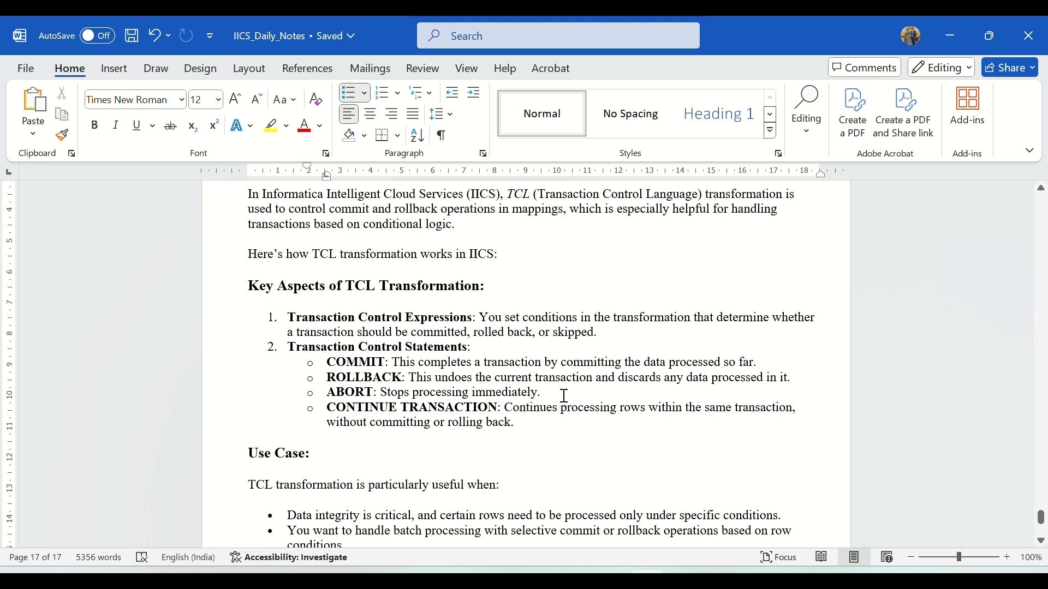
left_click_drag(471, 392, 534, 390)
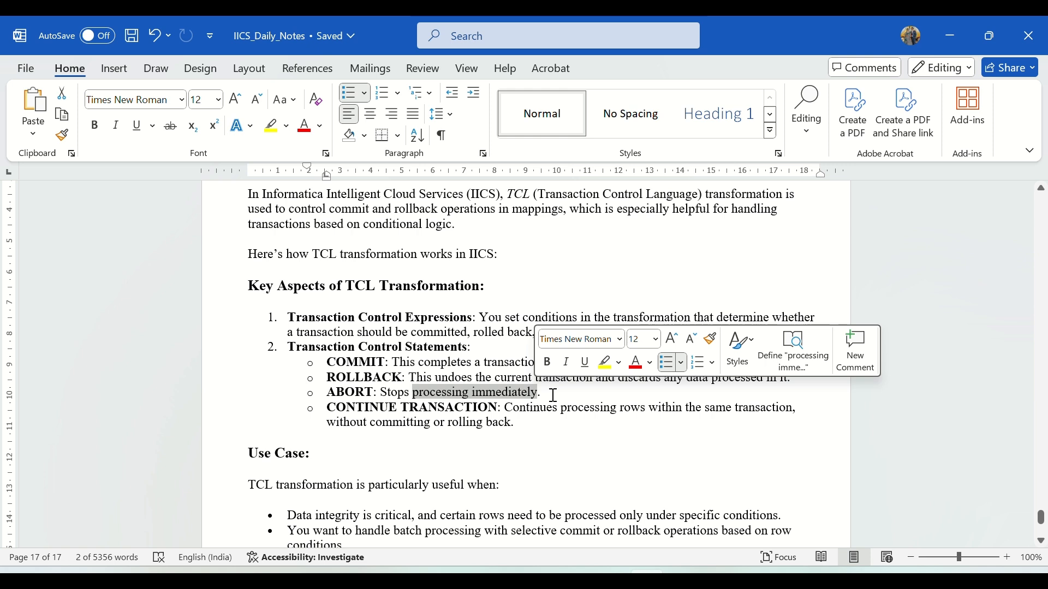
left_click(553, 395)
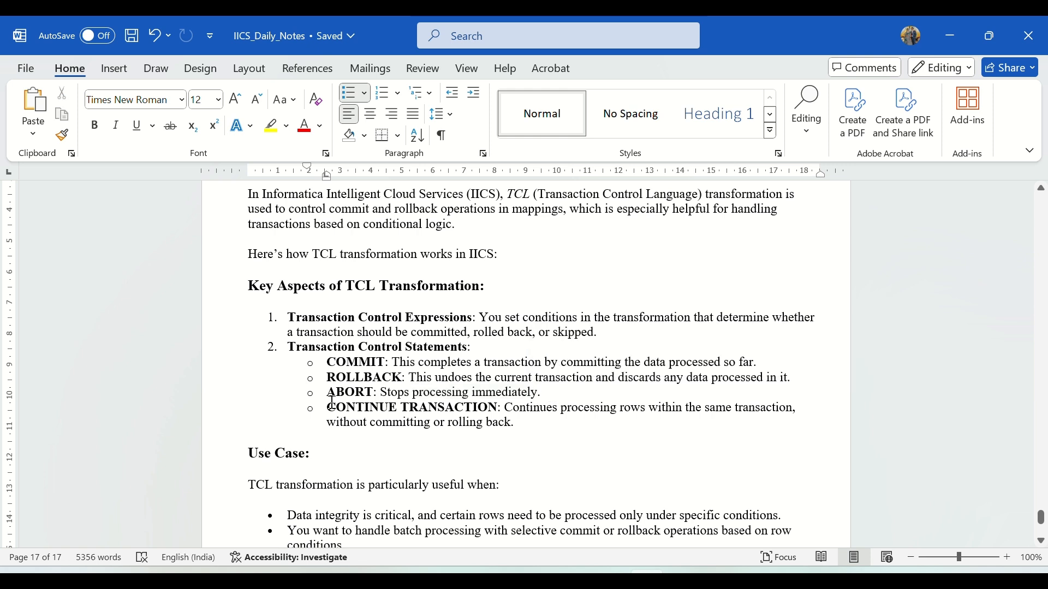
left_click_drag(327, 393, 377, 393)
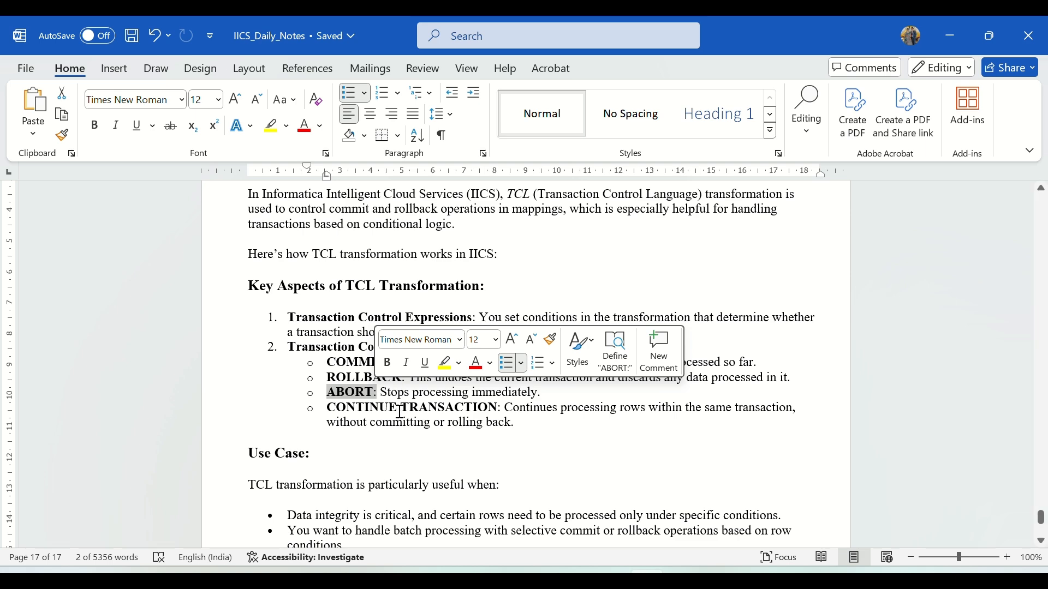
left_click(394, 440)
scroll(373, 358, "down", 5)
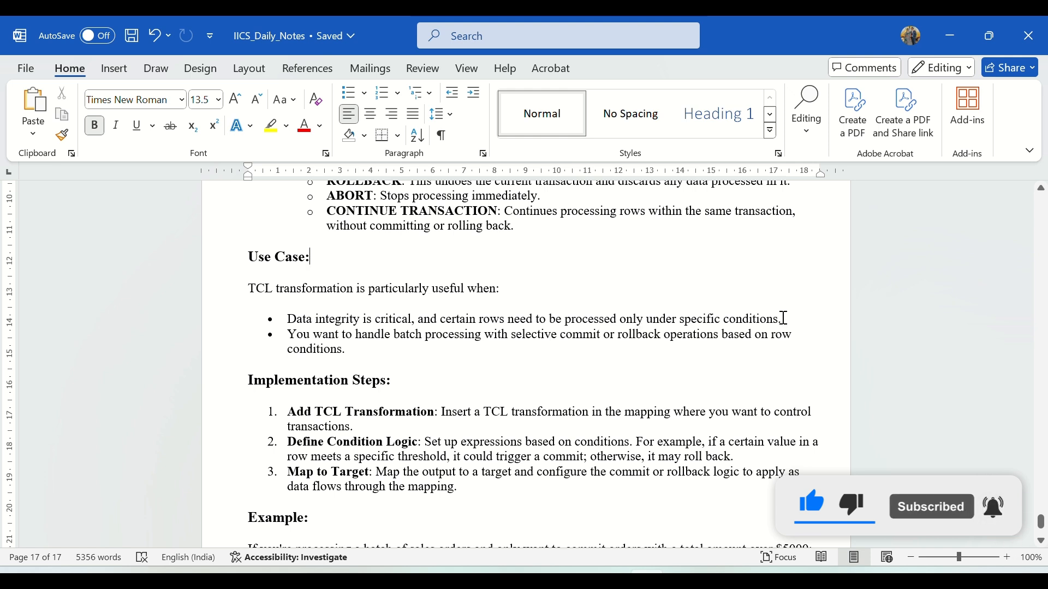
Review the Use Case, Implementation Steps and Example sections of the TCL transformation notes.
left_click_drag(784, 318, 293, 323)
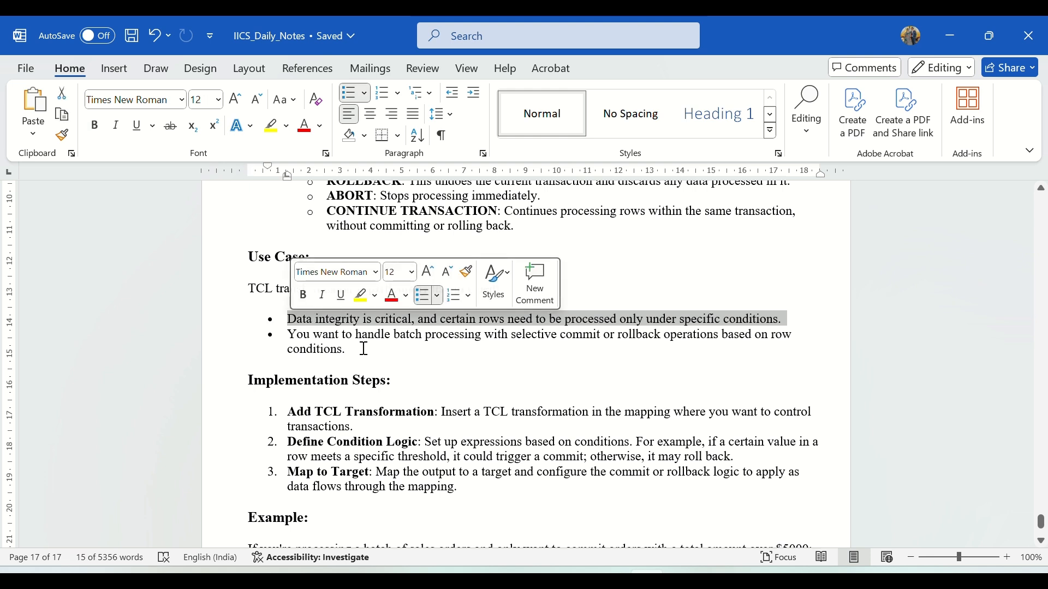
left_click(352, 335)
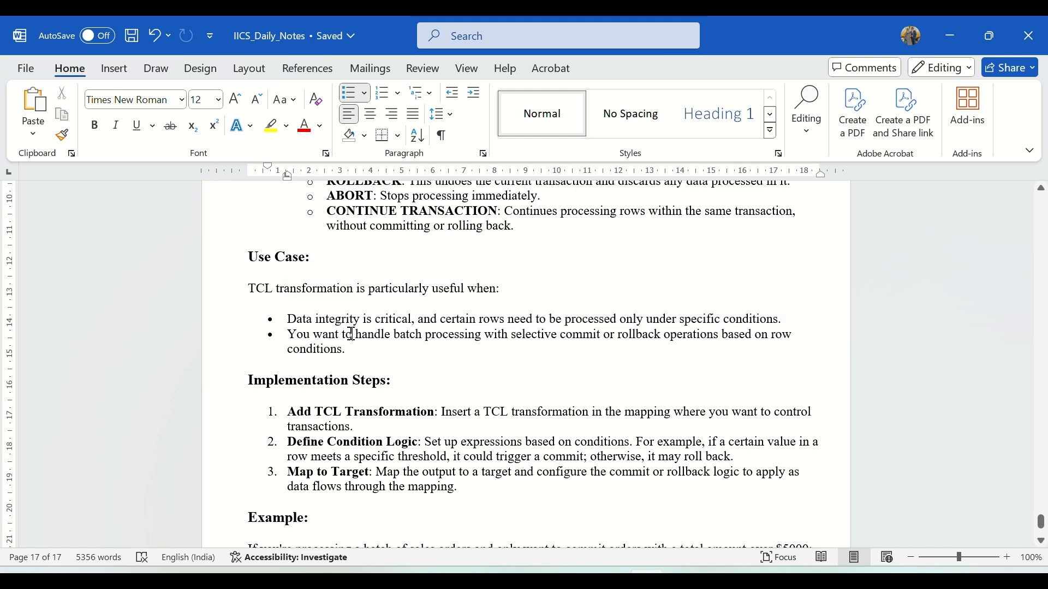
left_click_drag(250, 288, 431, 292)
left_click(328, 337)
left_click(367, 354)
scroll(376, 343, "down", 4)
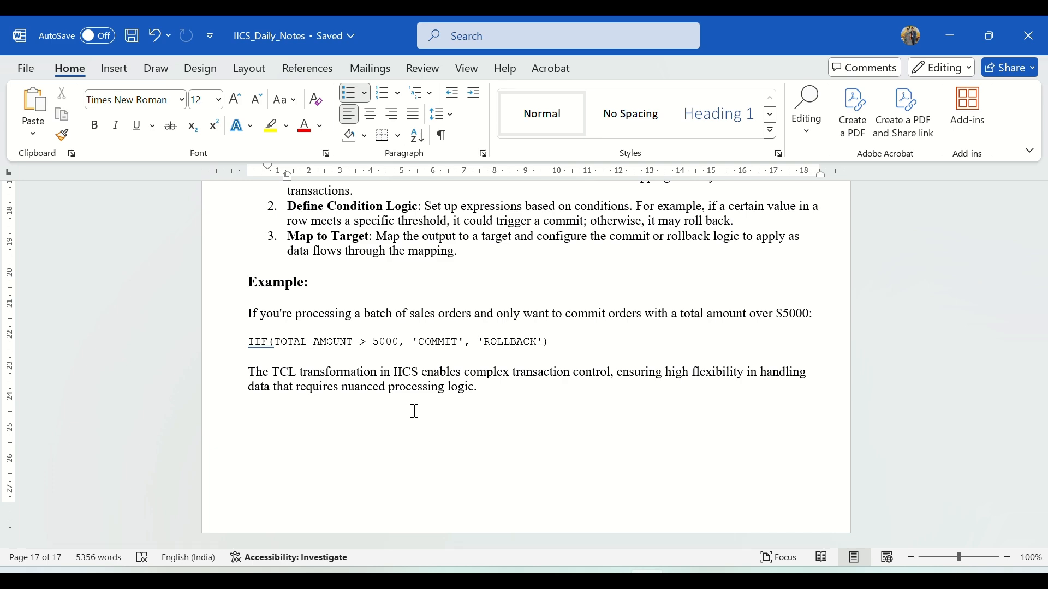
scroll(414, 411, "up", 8)
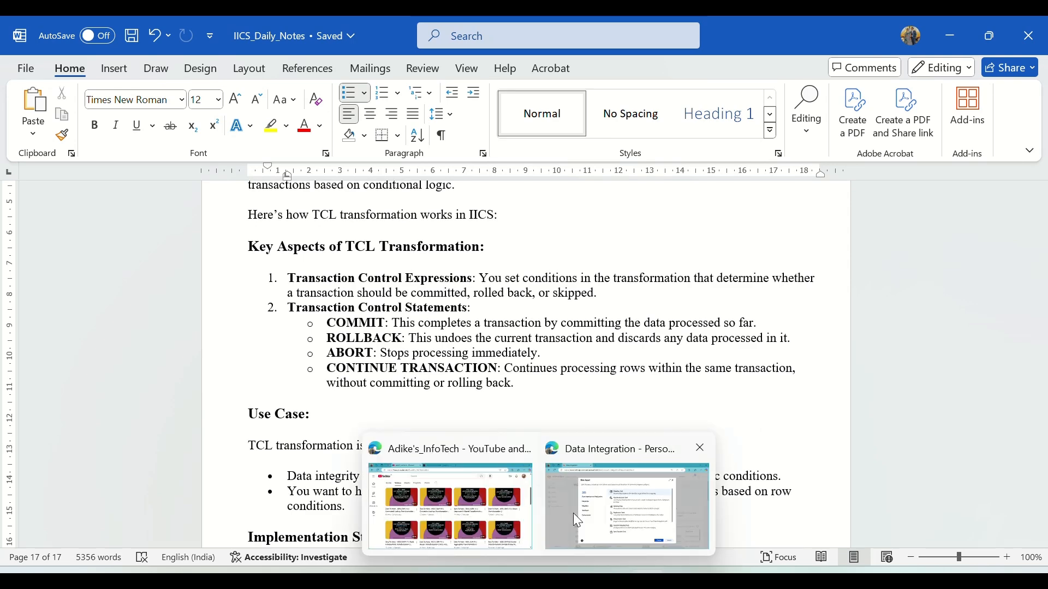
Switch to Informatica Data Integration in the browser and create a new mapping asset.
left_click(573, 513)
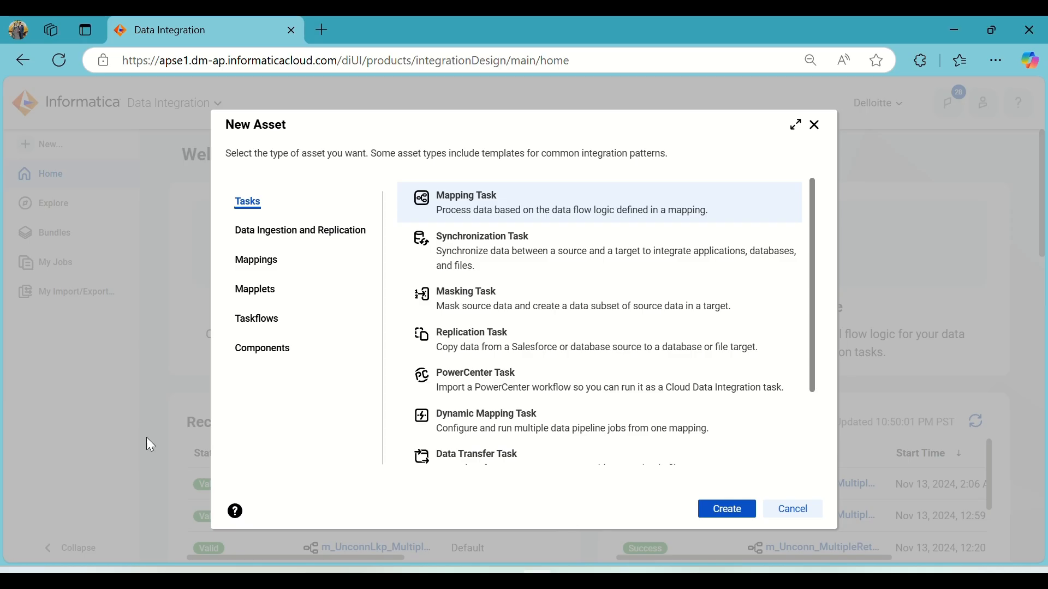
left_click(263, 268)
left_click(737, 515)
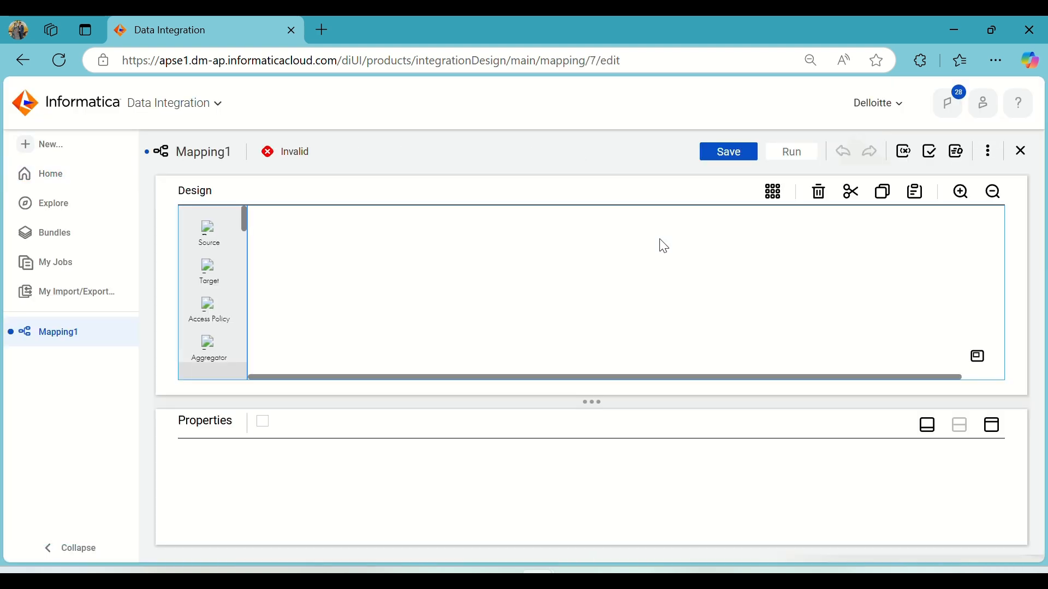
Rename the mapping to m_TCL_Trans and select its Source transformation.
left_click_drag(304, 459, 228, 459)
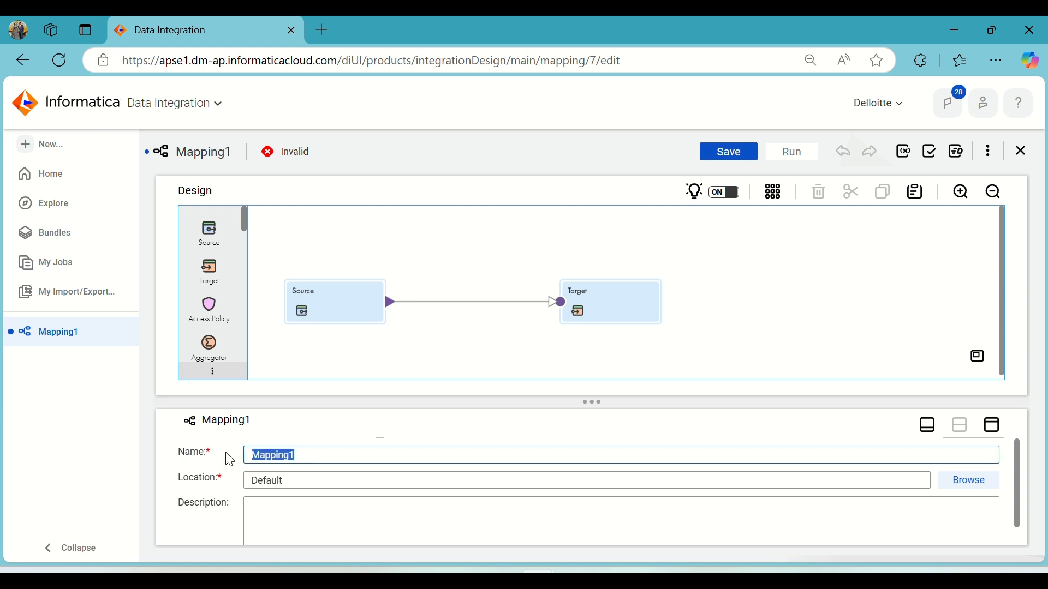
type("m_TCL_Trans")
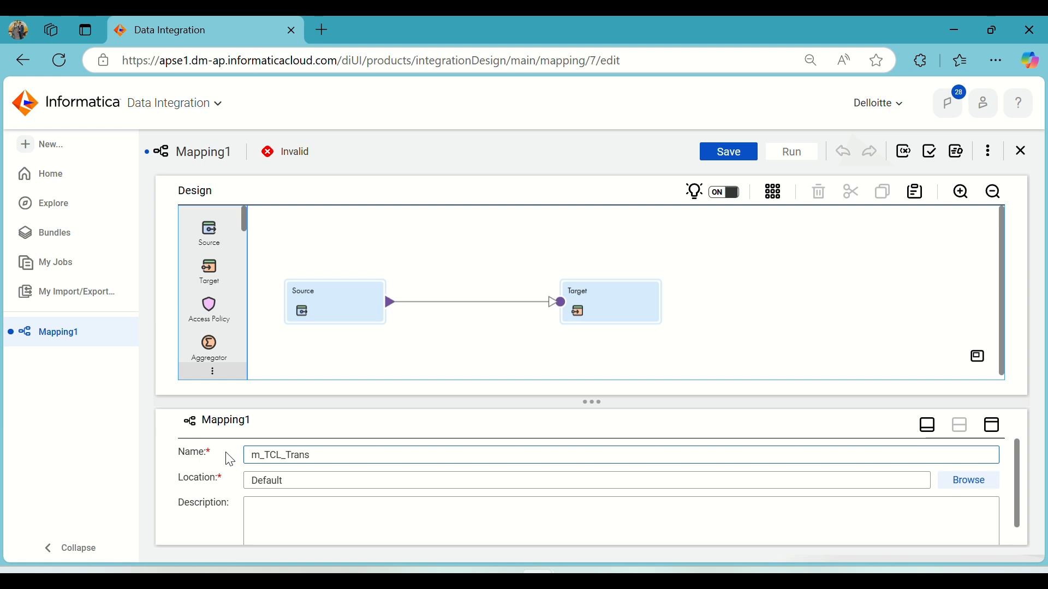
left_click(356, 303)
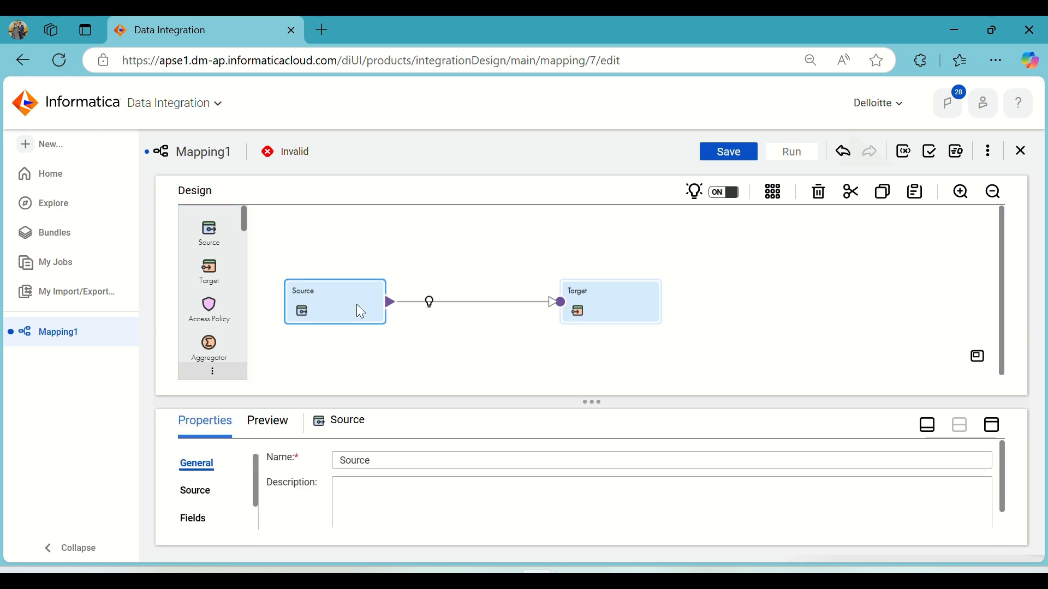
Switch to File Explorer and open the Regions file from the Source_Files folder.
mouse_move(431, 582)
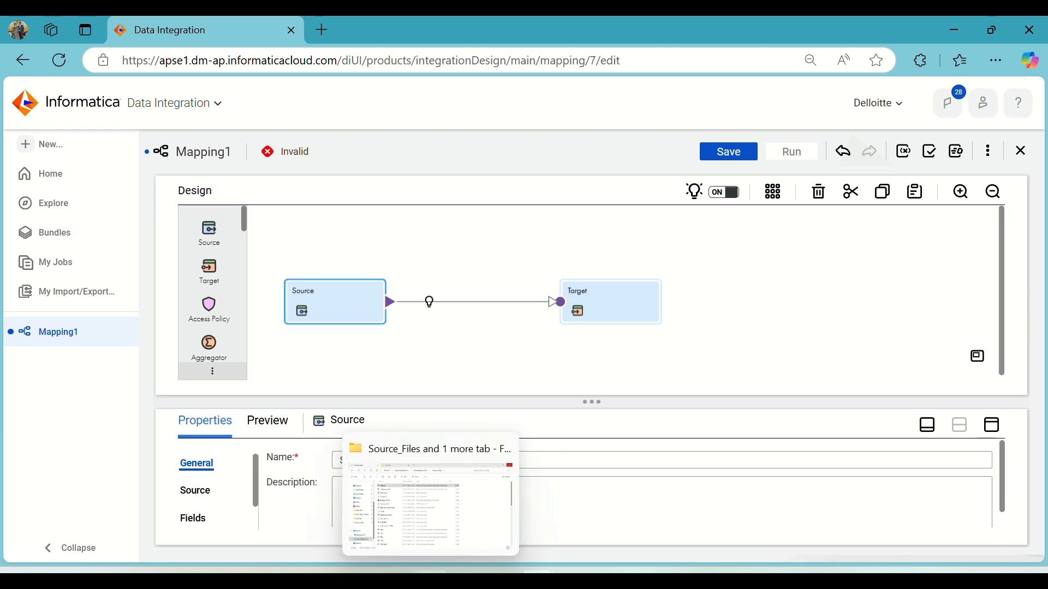
left_click(411, 523)
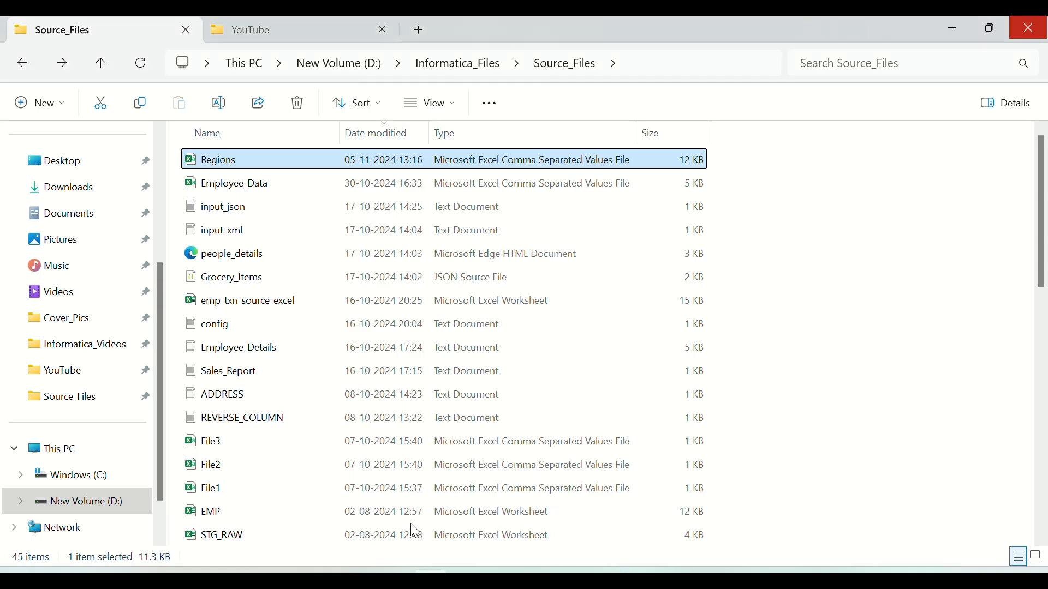
double_click(223, 161)
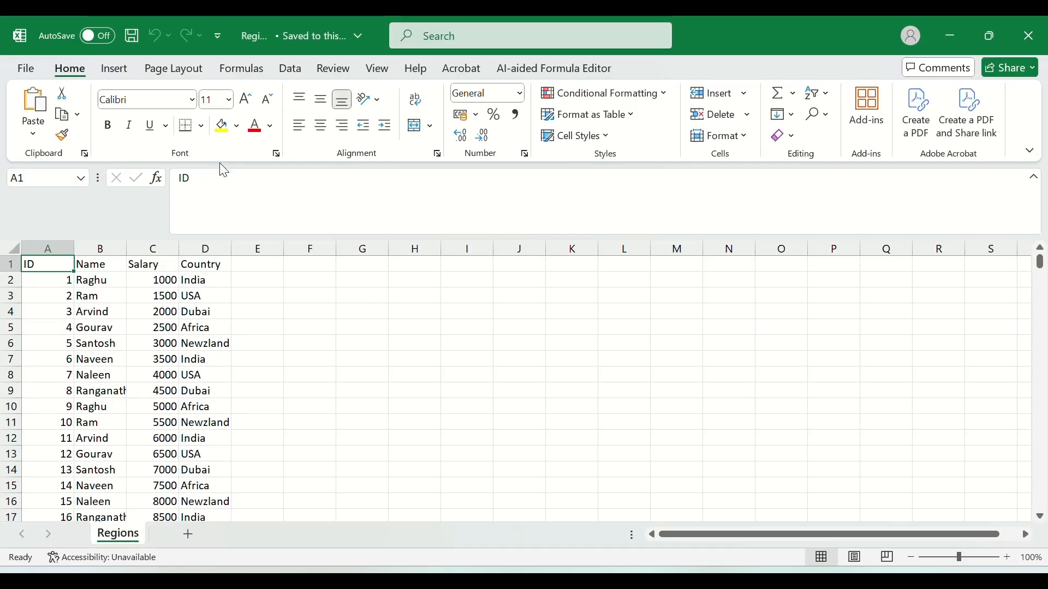
Examine the Regions spreadsheet's ID, Name, Salary and Country data, then close it and return to the mapping.
left_click_drag(206, 281, 201, 487)
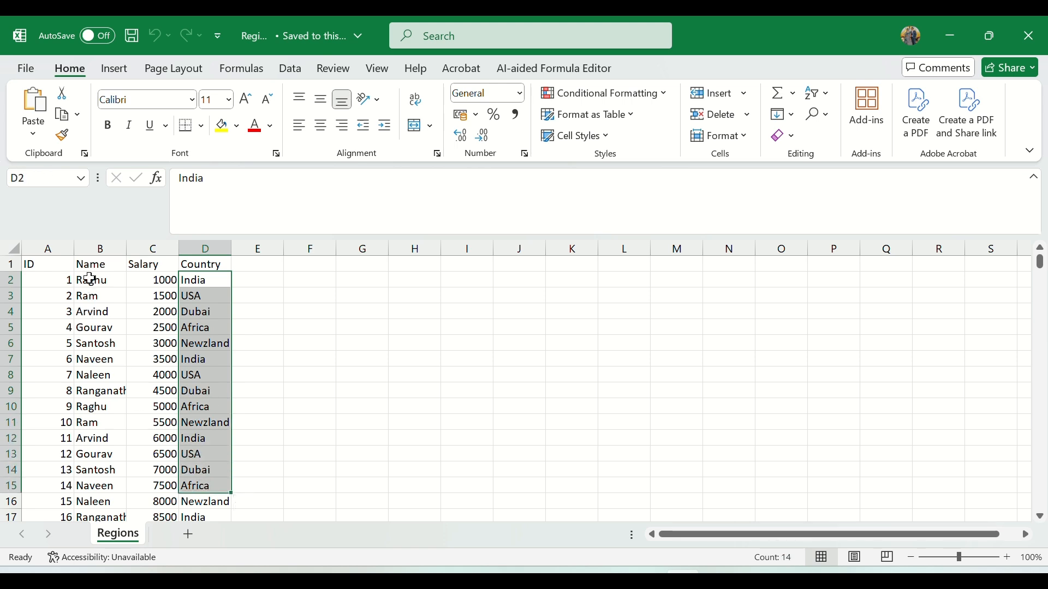
left_click_drag(49, 279, 194, 502)
scroll(181, 390, "down", 2)
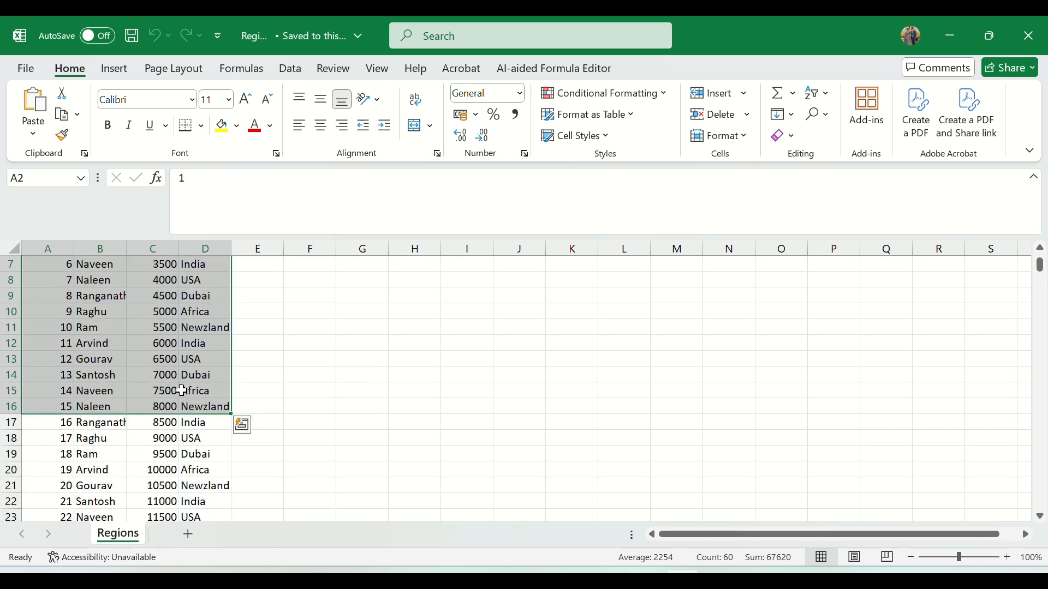
scroll(182, 391, "up", 2)
left_click(193, 284)
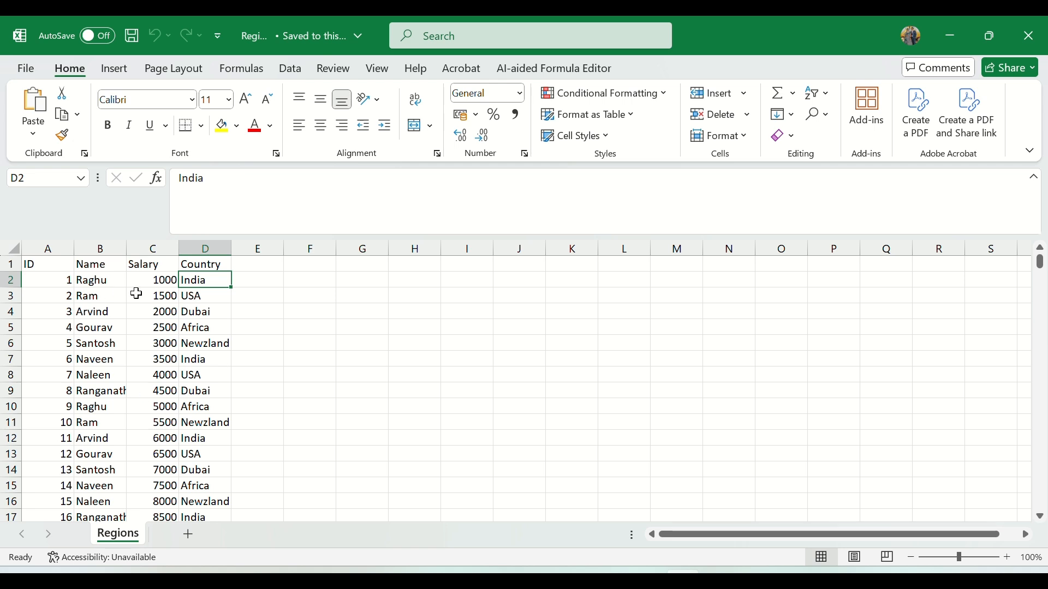
left_click_drag(45, 279, 210, 485)
left_click(256, 343)
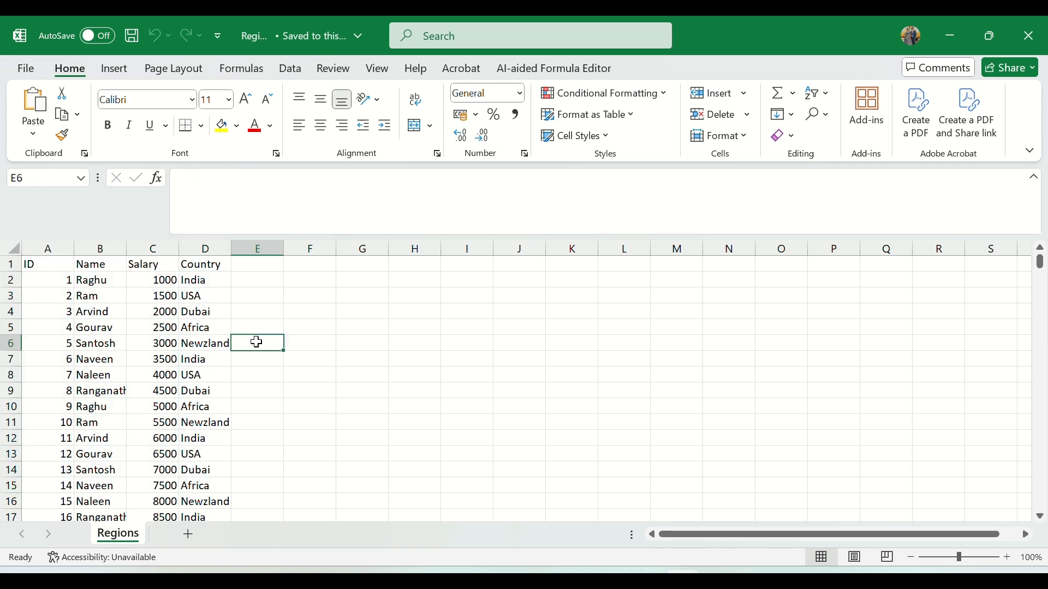
left_click(206, 282)
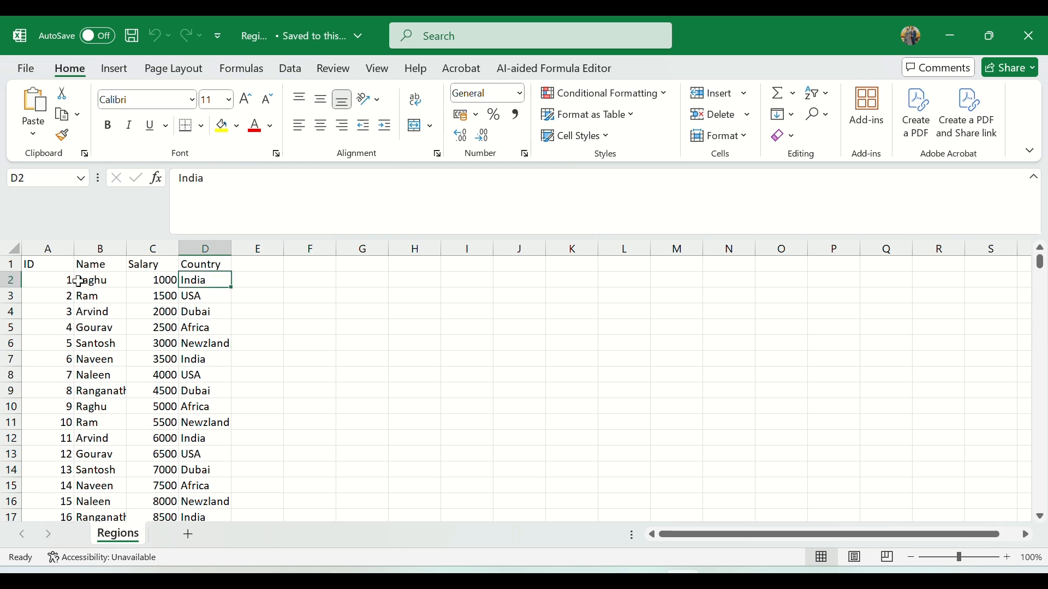
left_click_drag(199, 296, 84, 295)
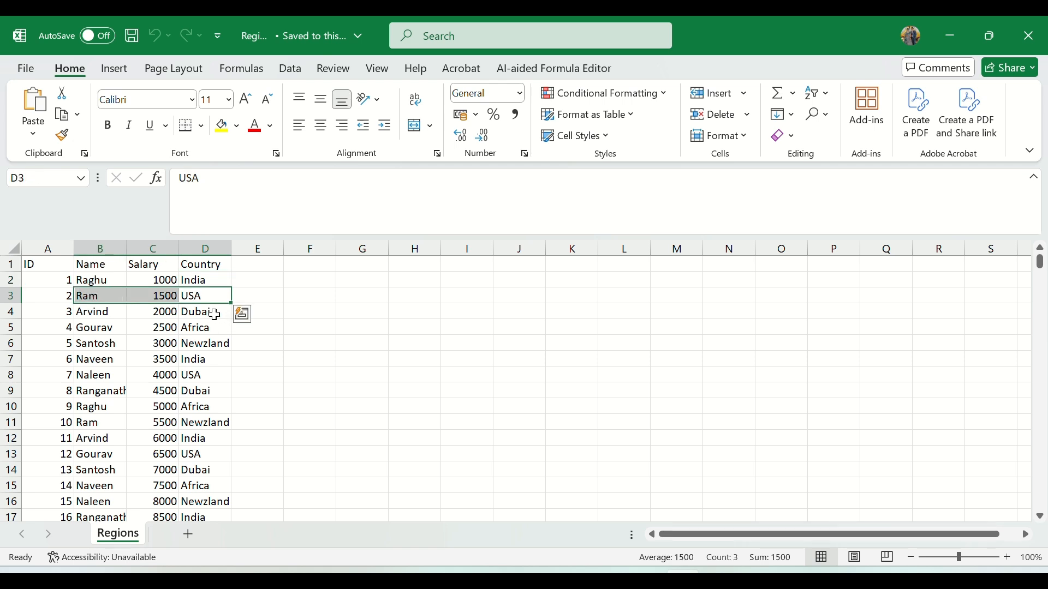
left_click_drag(213, 315, 90, 314)
left_click_drag(206, 344, 87, 279)
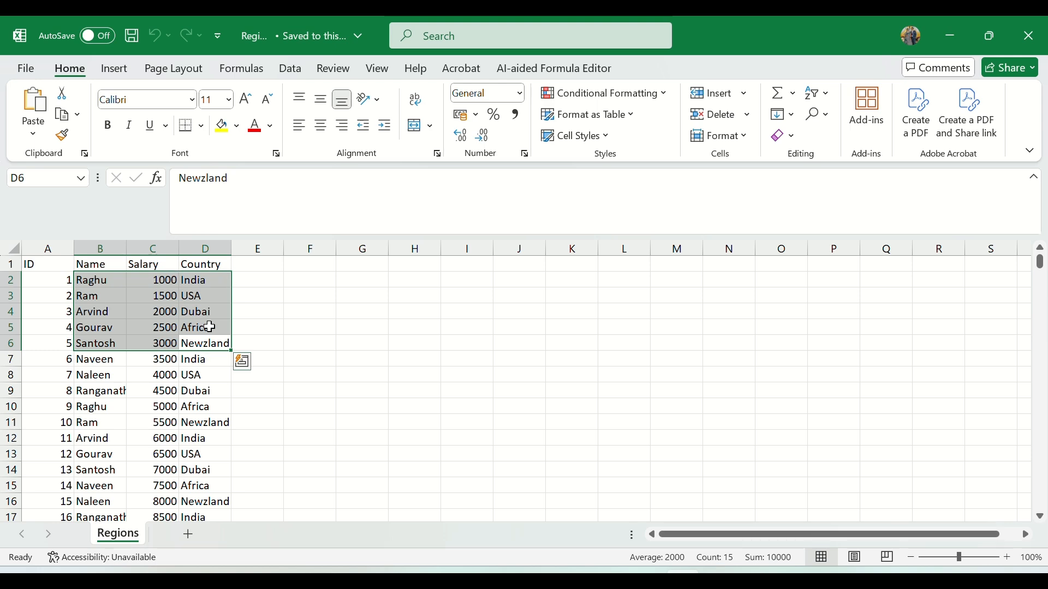
left_click(200, 392)
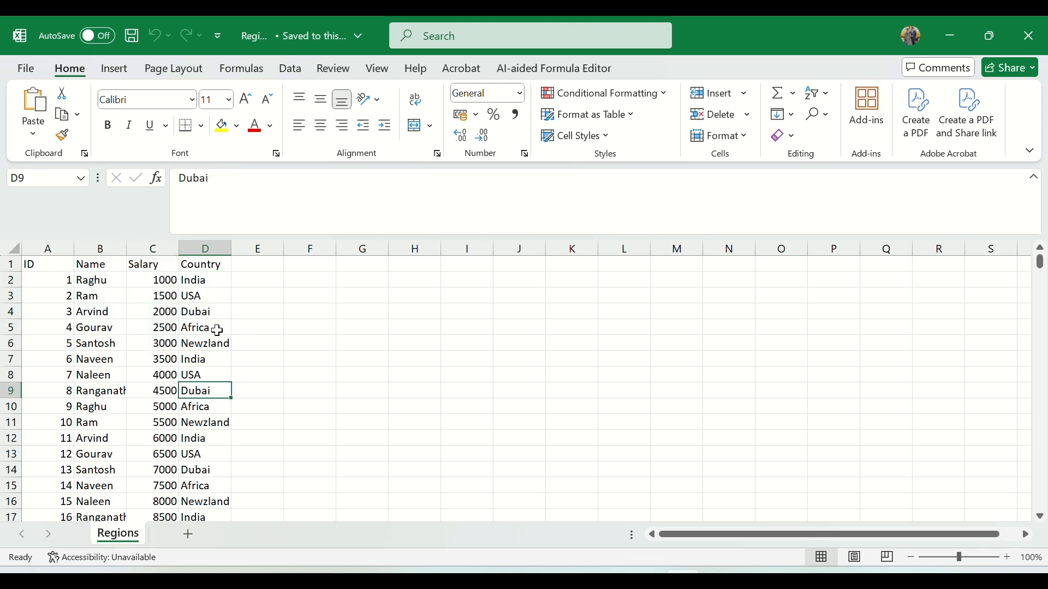
left_click(1029, 36)
key("alt+Tab")
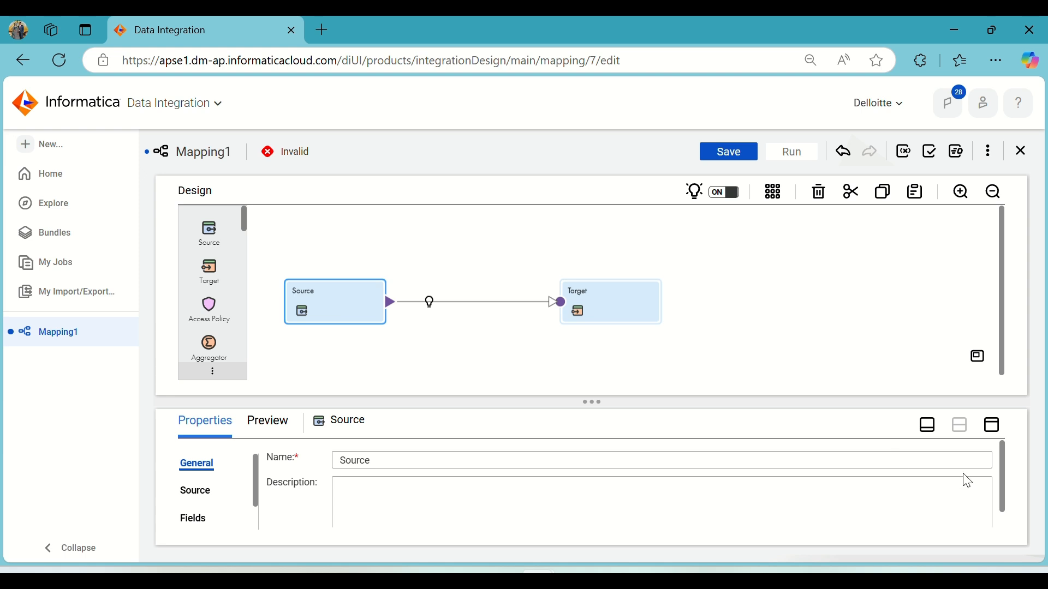
Expand the Source properties and set the Source connection to FF_Source (Flat File).
left_click(992, 426)
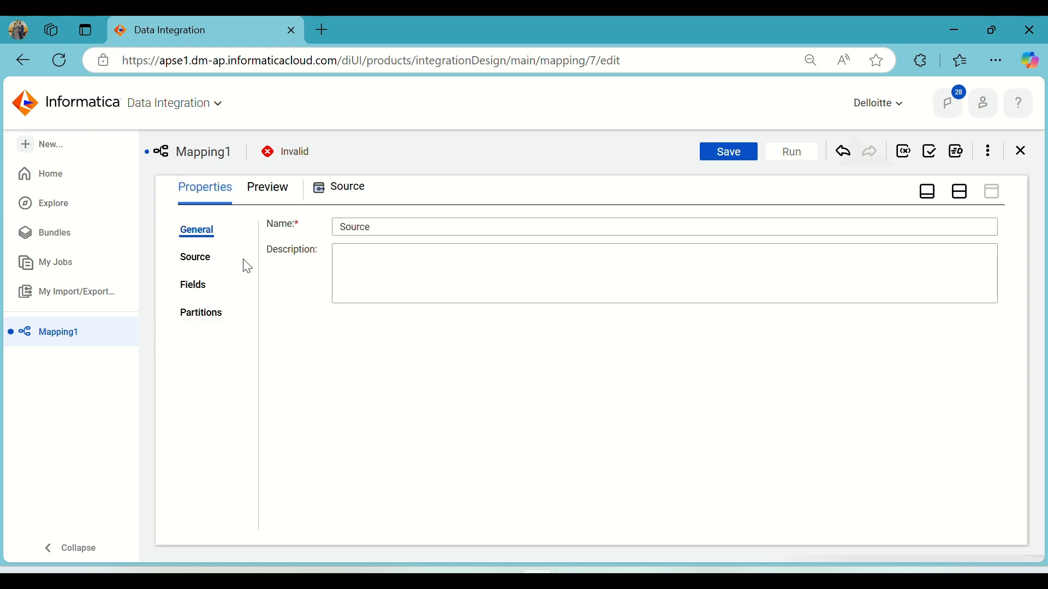
left_click(204, 266)
left_click(448, 261)
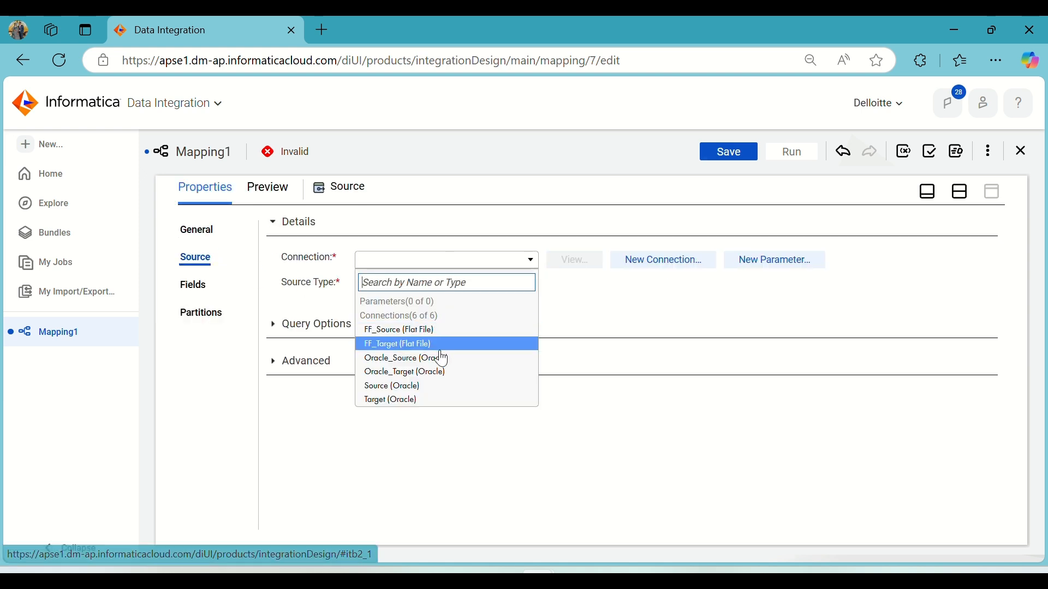
left_click(403, 331)
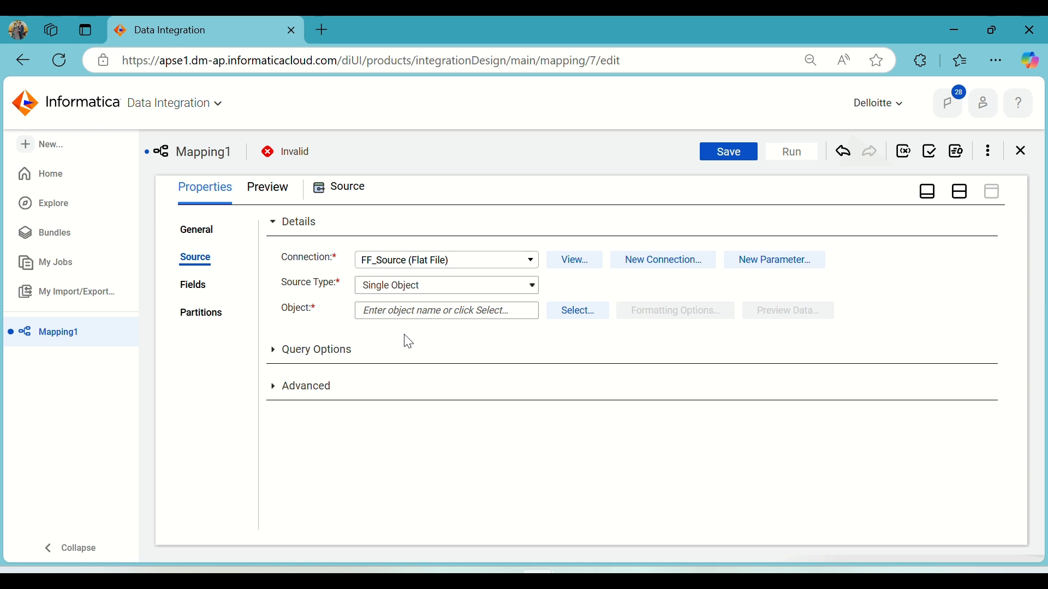
Select Regions.csv from the FF_Source connection as the source object.
left_click(571, 315)
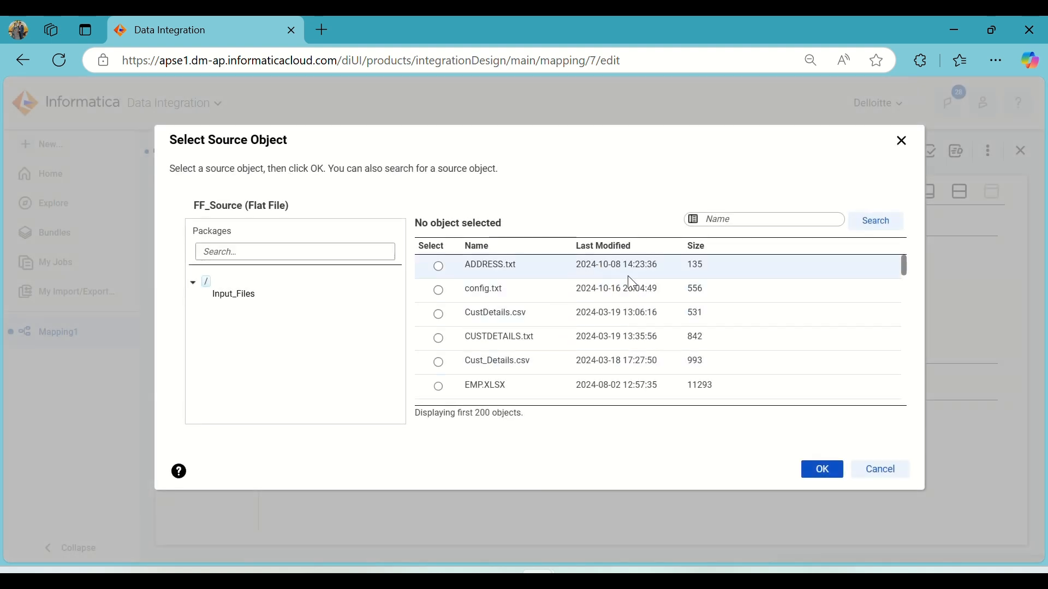
scroll(628, 276, "down", 3)
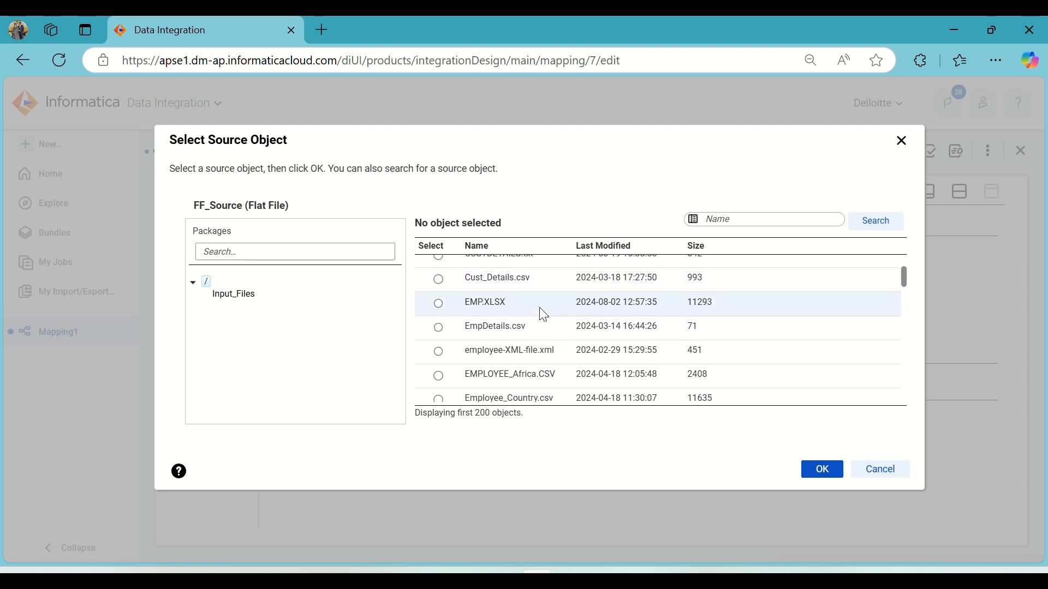
scroll(544, 315, "down", 7)
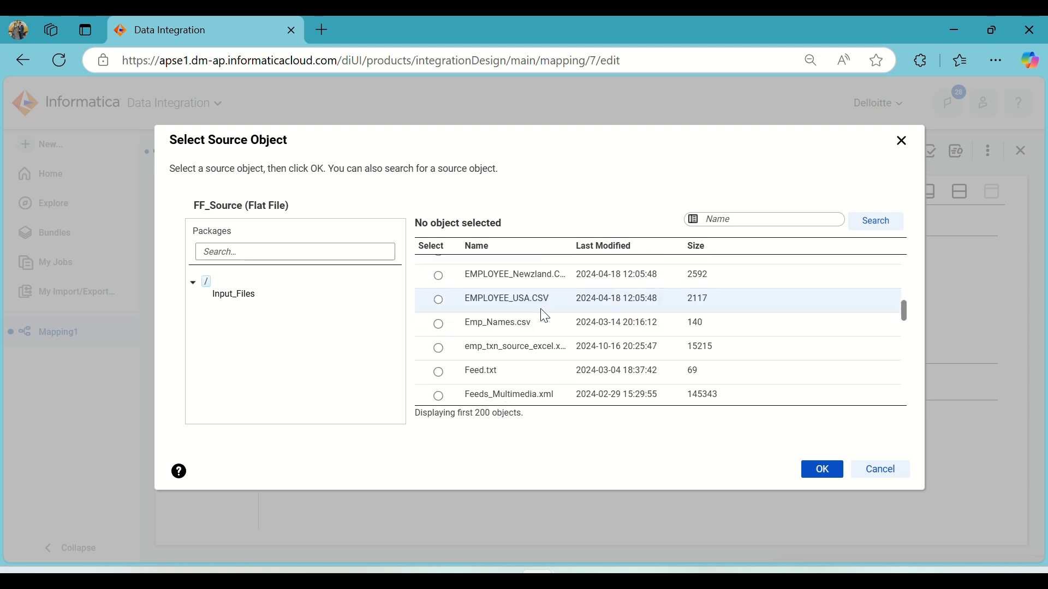
scroll(544, 315, "down", 5)
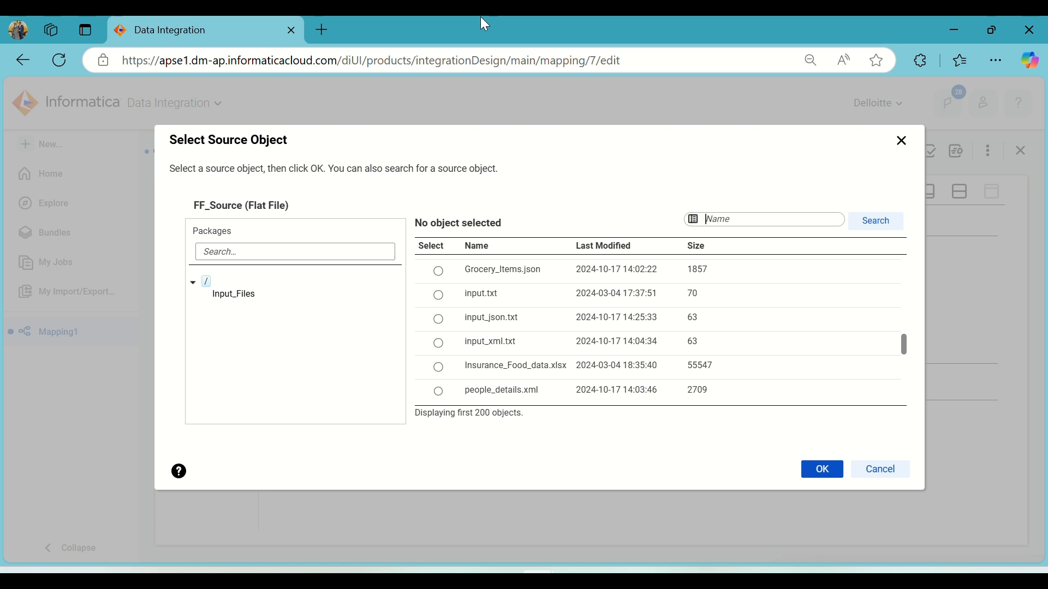
scroll(529, 357, "down", 3)
left_click(529, 356)
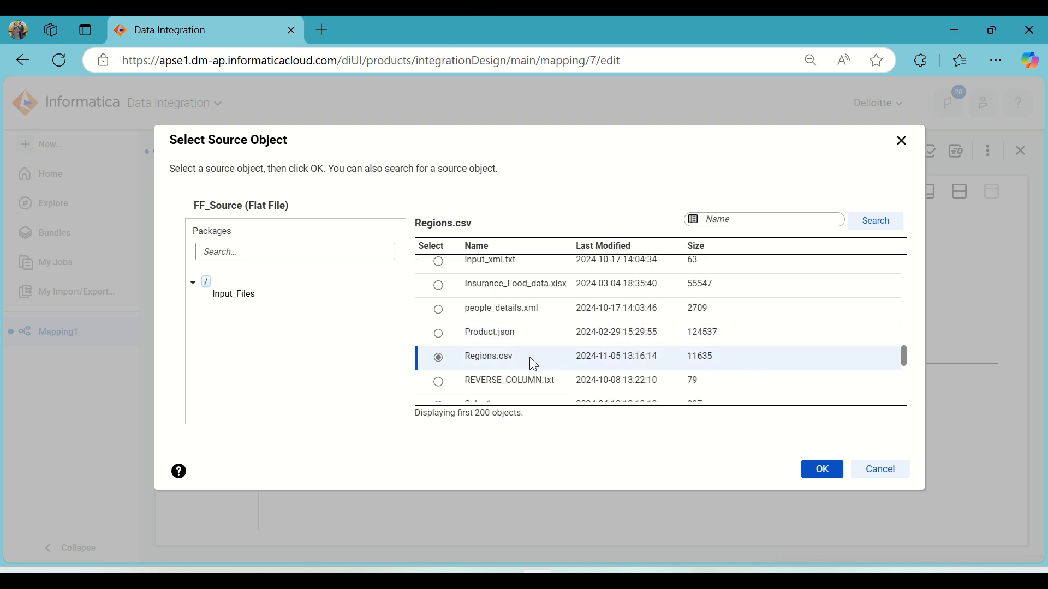
left_click(822, 470)
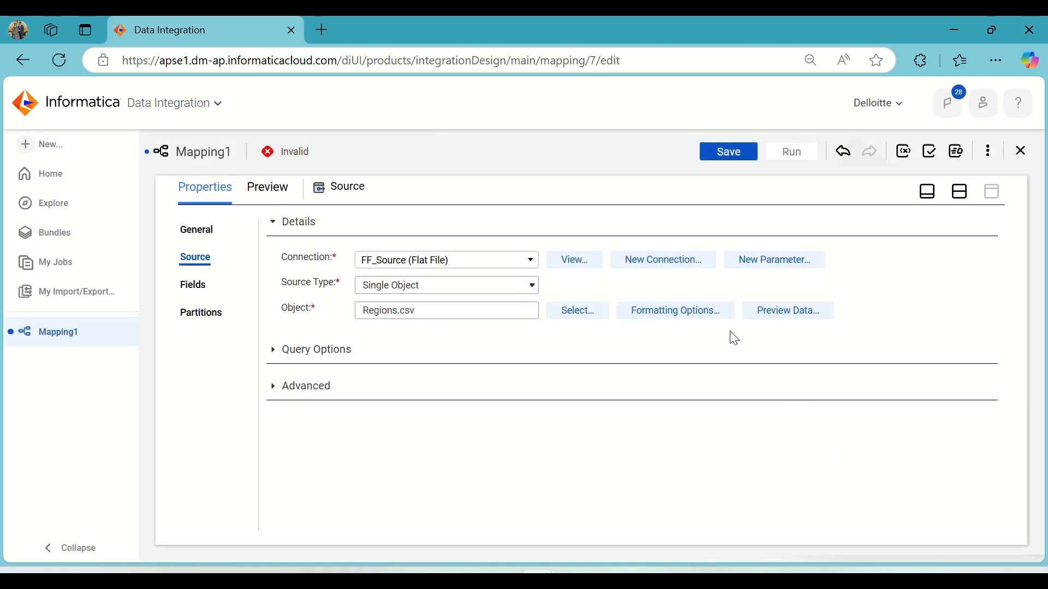
Set the source file's text qualifier to None in its formatting options.
left_click(704, 309)
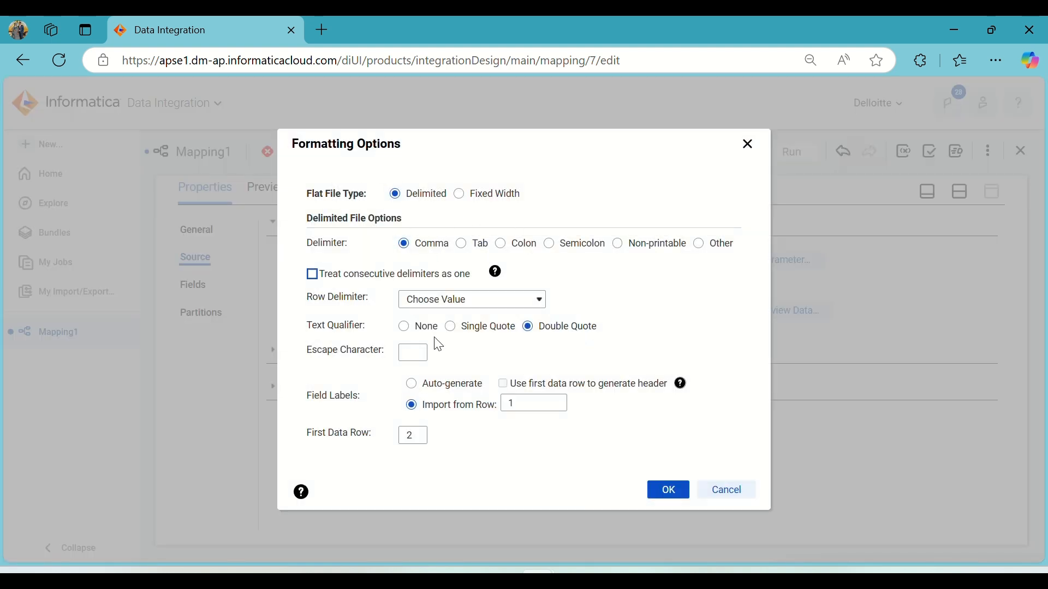
left_click(419, 327)
left_click(675, 493)
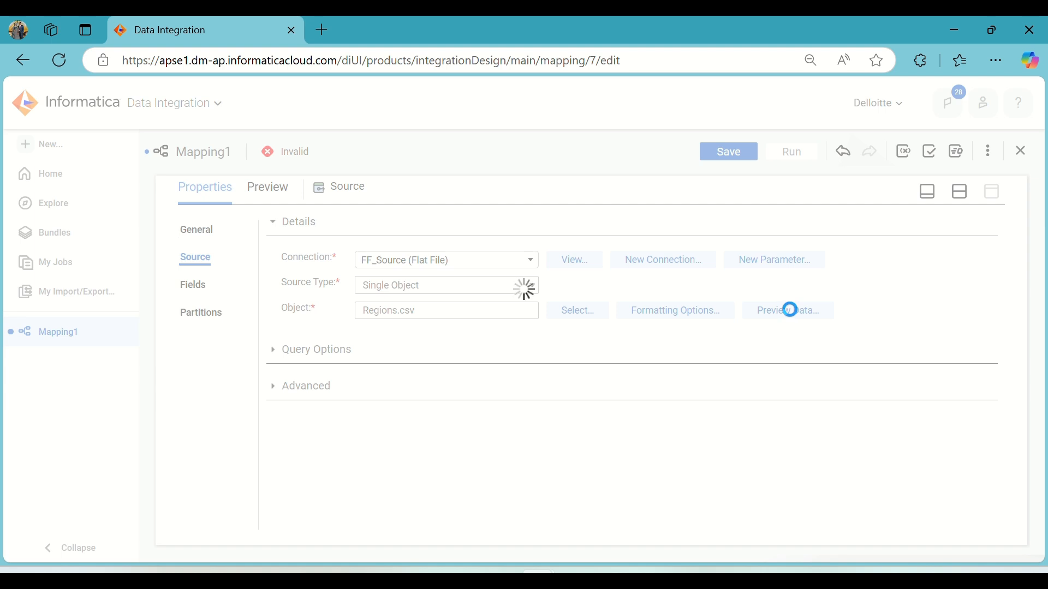
Preview the Regions.csv source data and review the source fields.
left_click(790, 309)
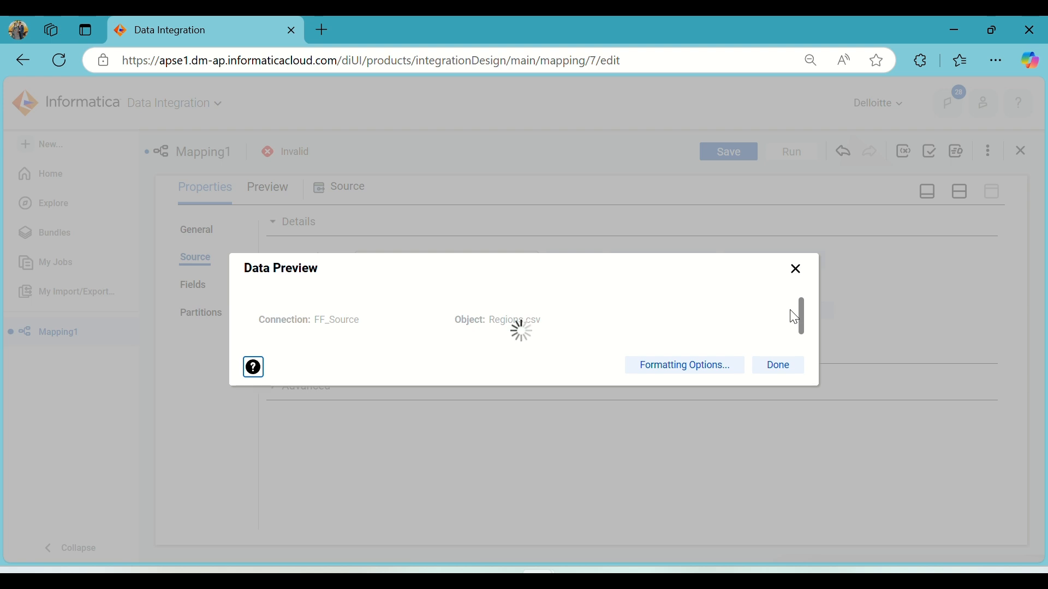
scroll(467, 317, "down", 1)
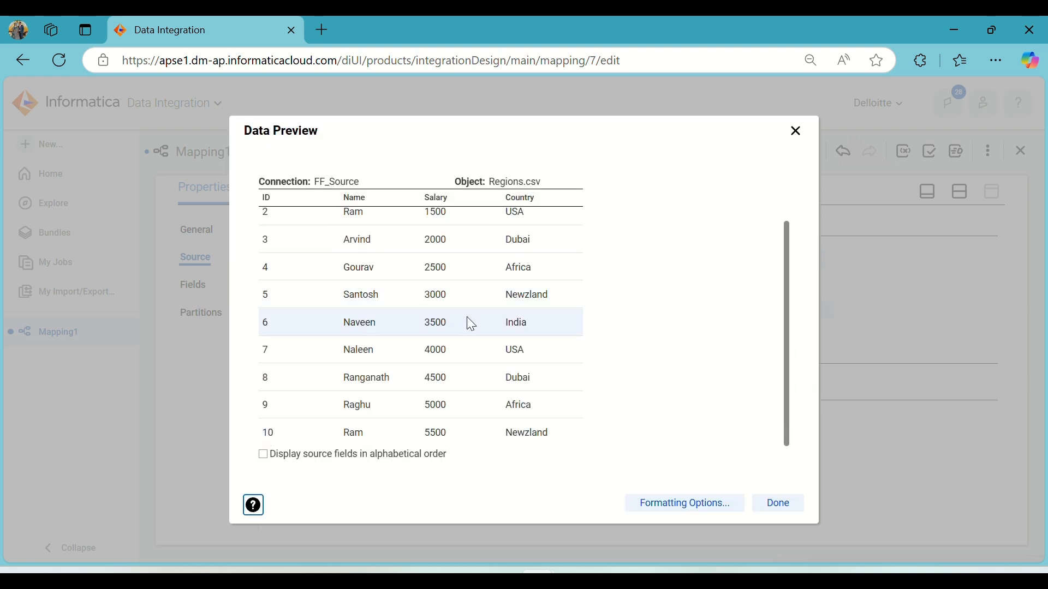
scroll(465, 323, "up", 1)
scroll(757, 450, "up", 1)
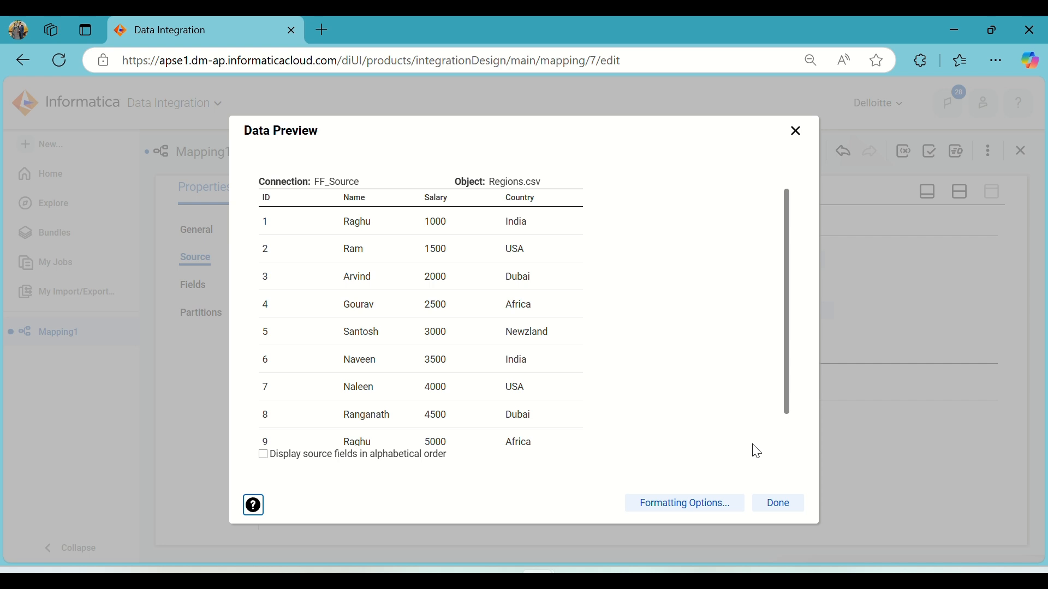
left_click(781, 506)
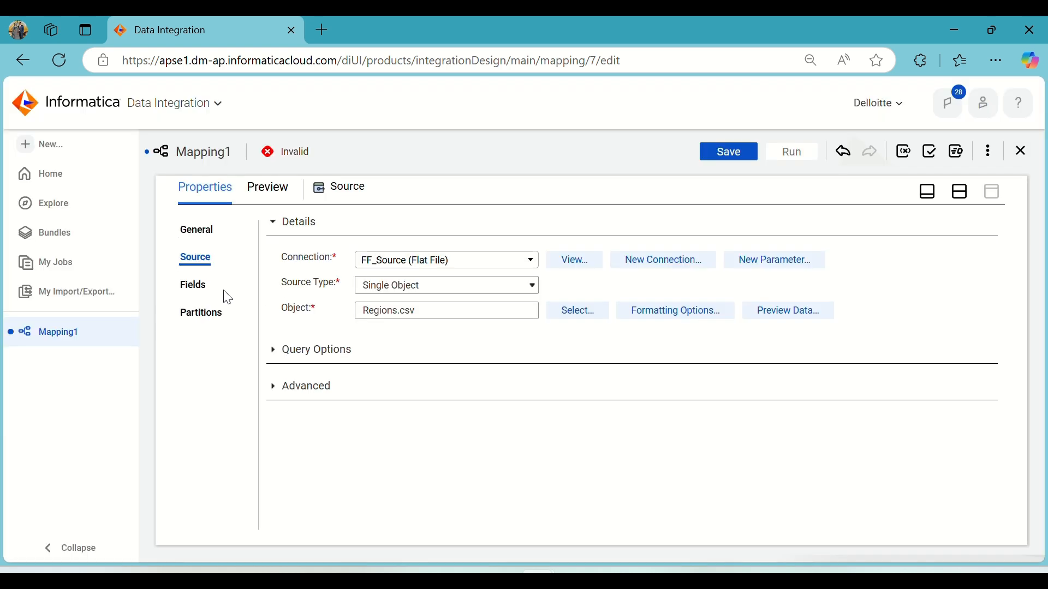
left_click(197, 295)
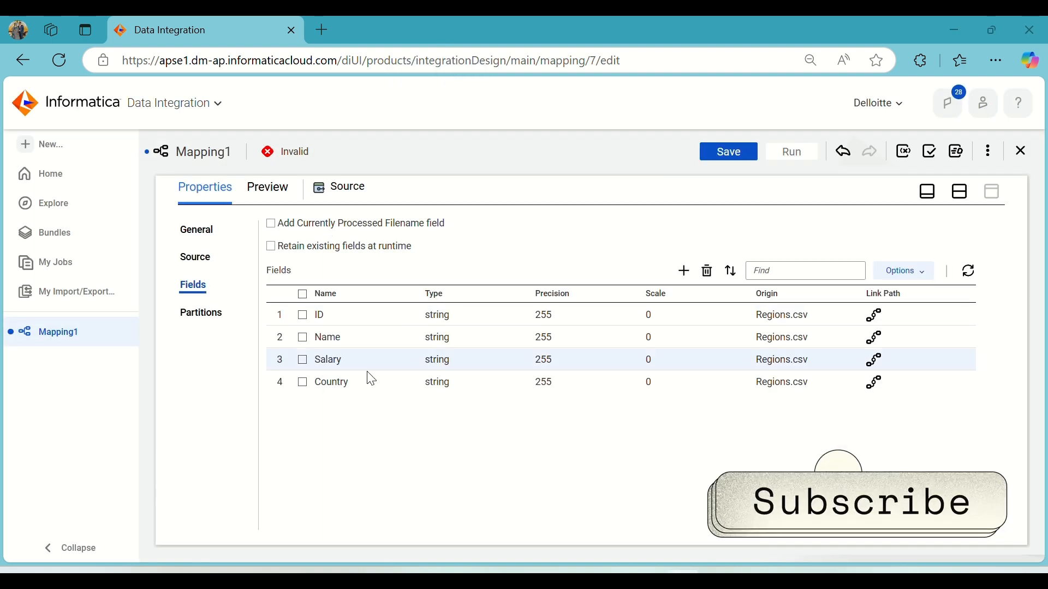
Insert a Sorter transformation on the link between the Source and the Target.
left_click(961, 192)
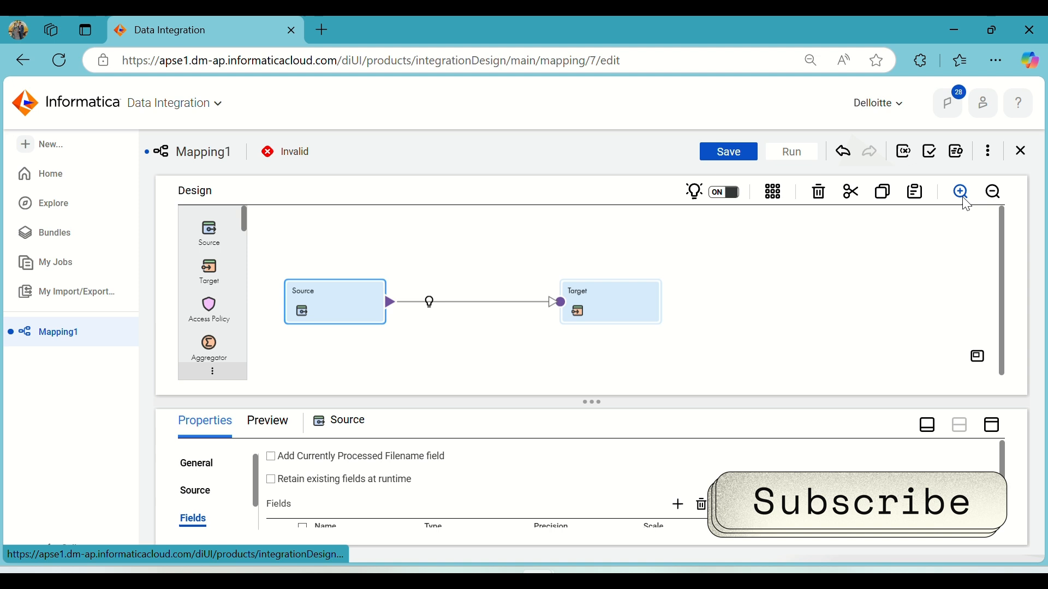
left_click(430, 304)
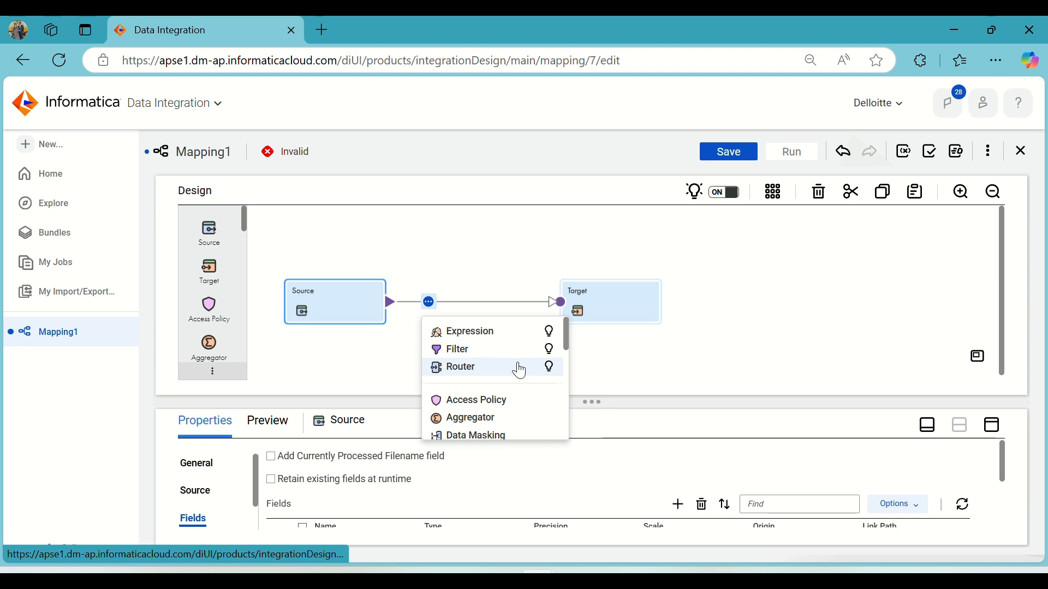
scroll(520, 370, "down", 3)
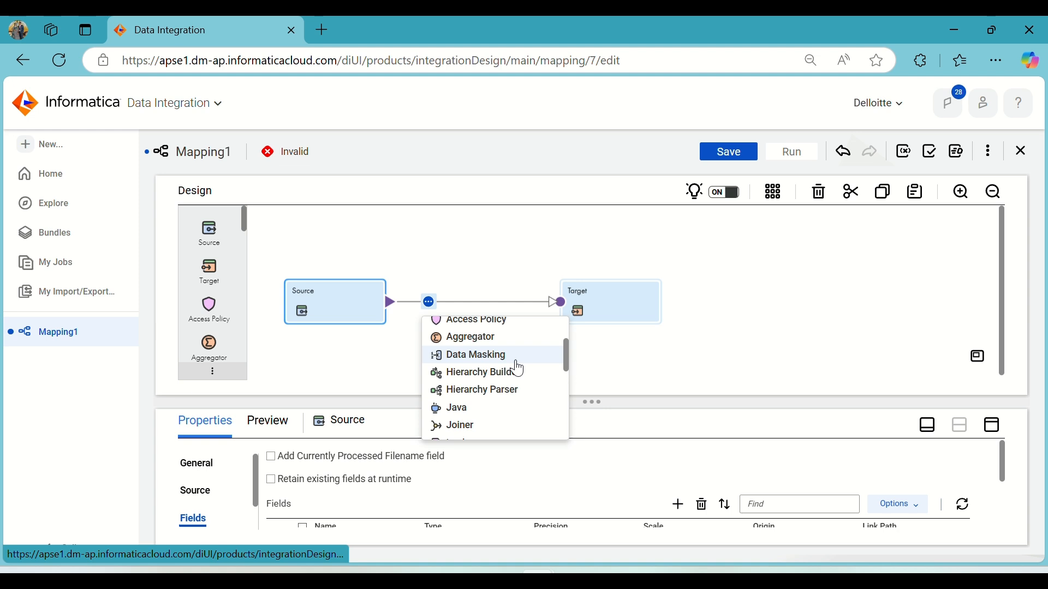
scroll(519, 370, "down", 3)
scroll(517, 370, "down", 2)
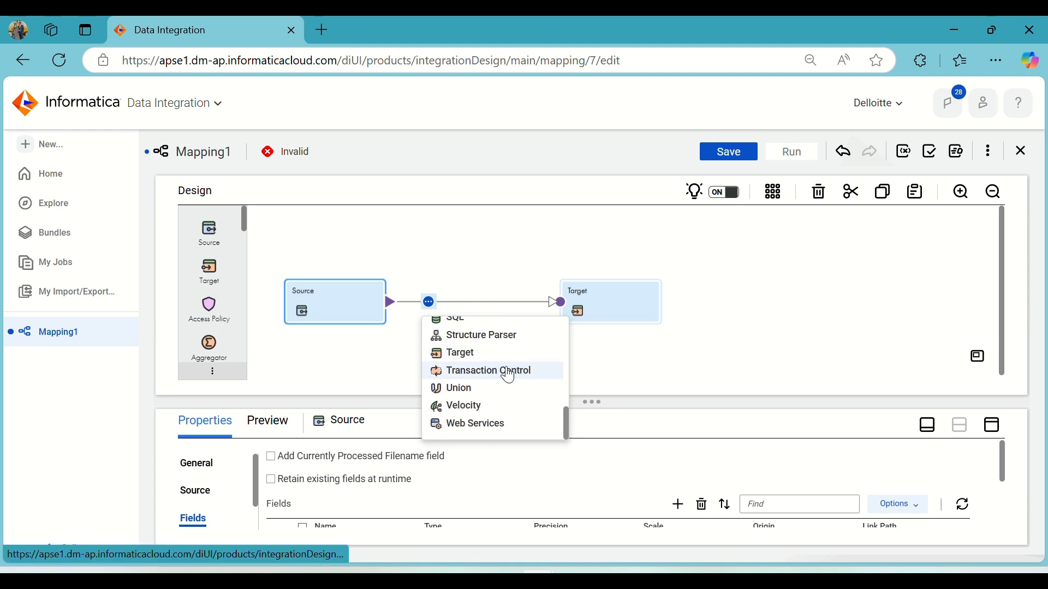
scroll(509, 376, "up", 5)
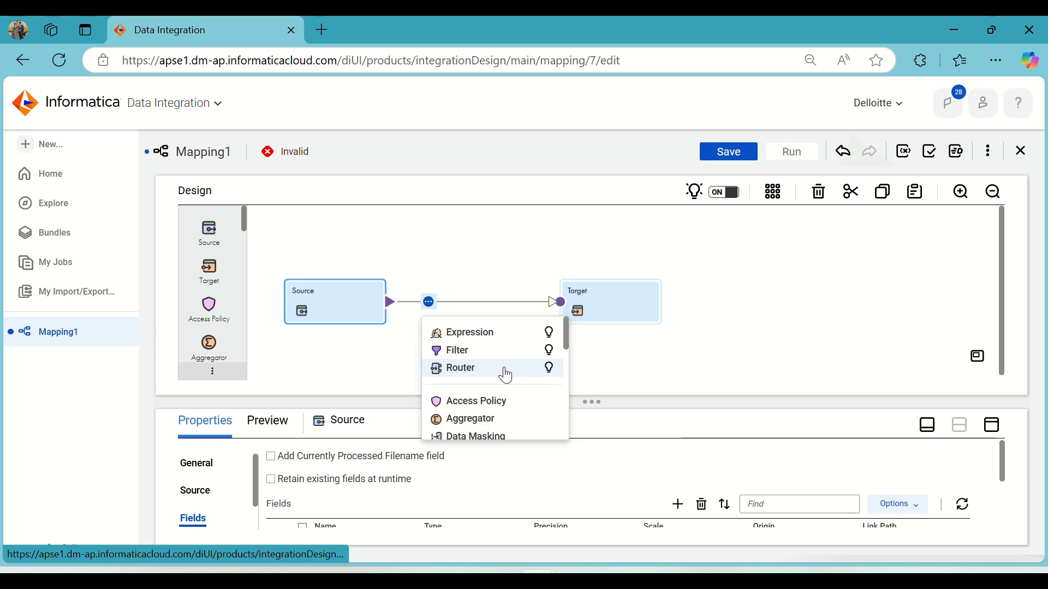
scroll(507, 377, "down", 2)
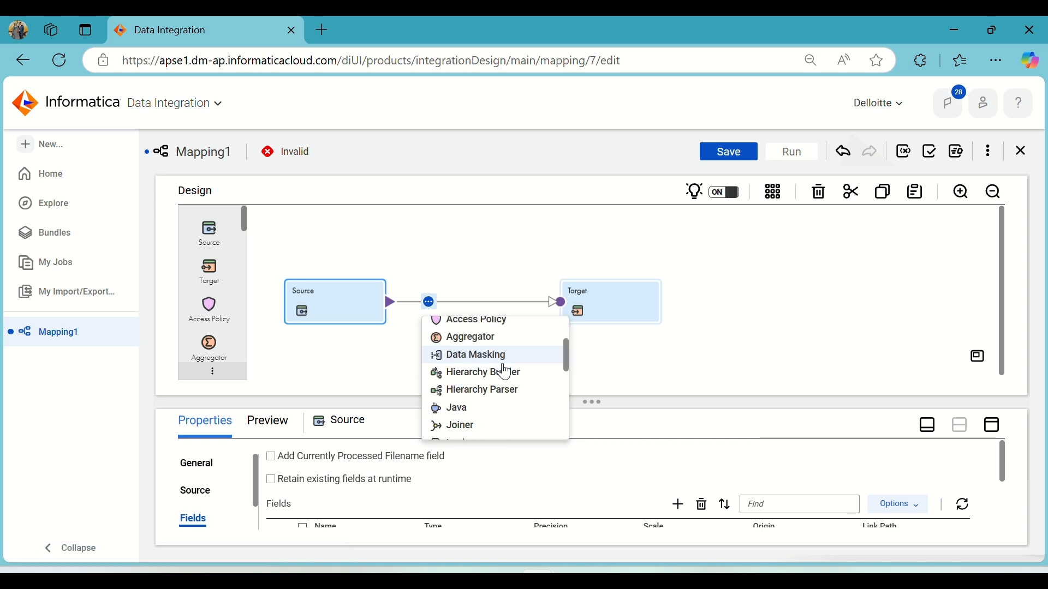
scroll(505, 371, "up", 2)
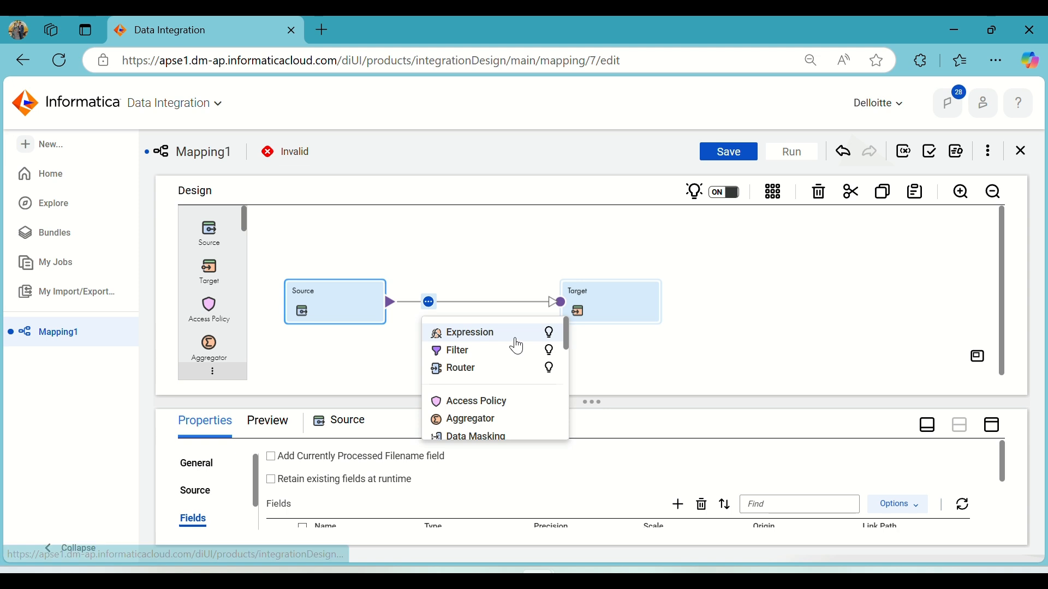
scroll(517, 347, "down", 2)
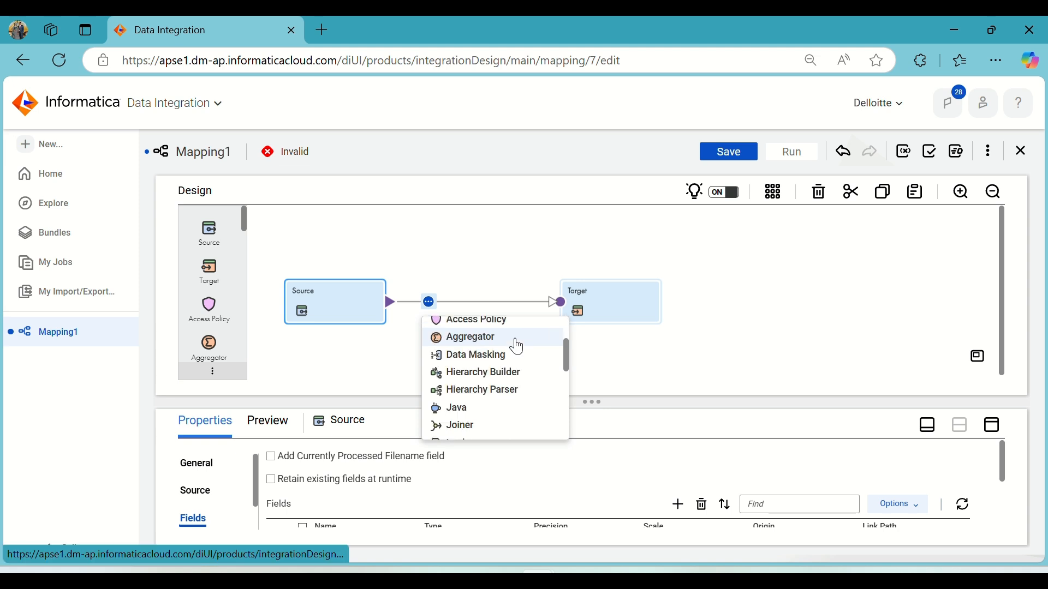
scroll(516, 351, "down", 2)
scroll(487, 382, "down", 2)
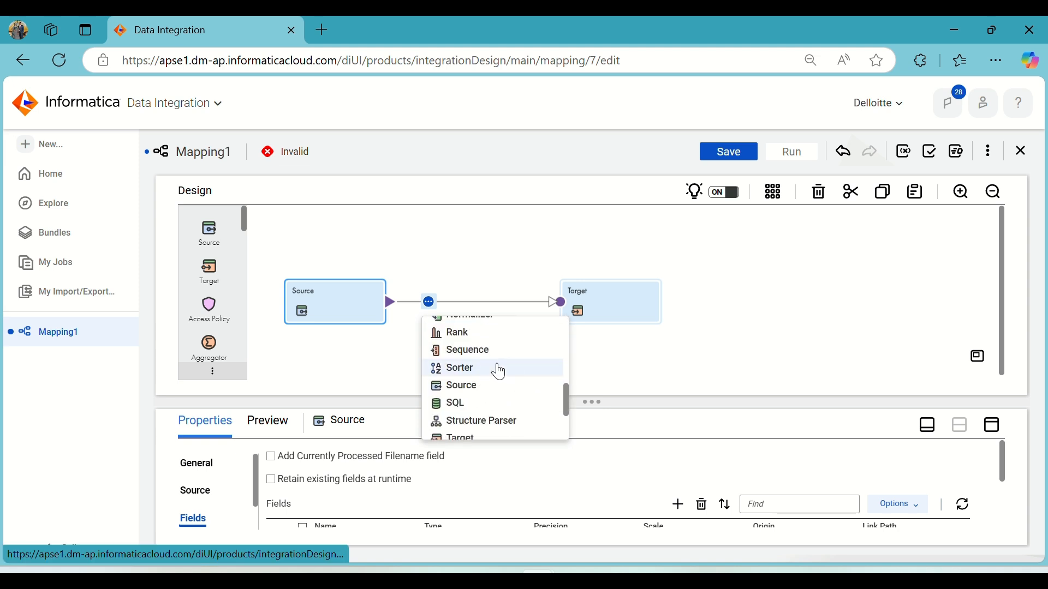
left_click(499, 371)
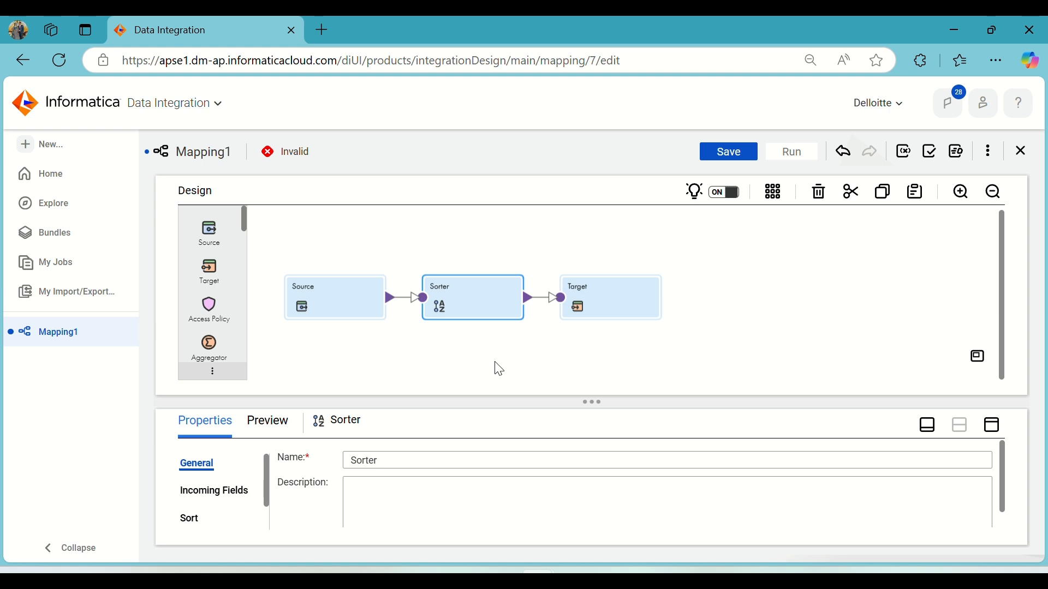
Add a sort condition on the Country field in ascending order to the Sorter.
left_click(992, 425)
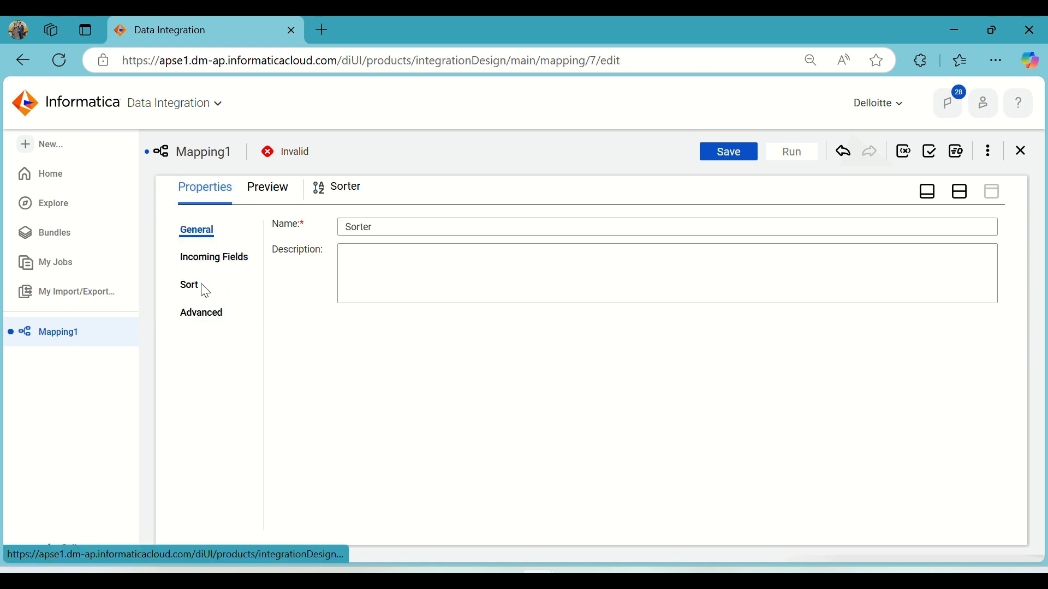
left_click(211, 260)
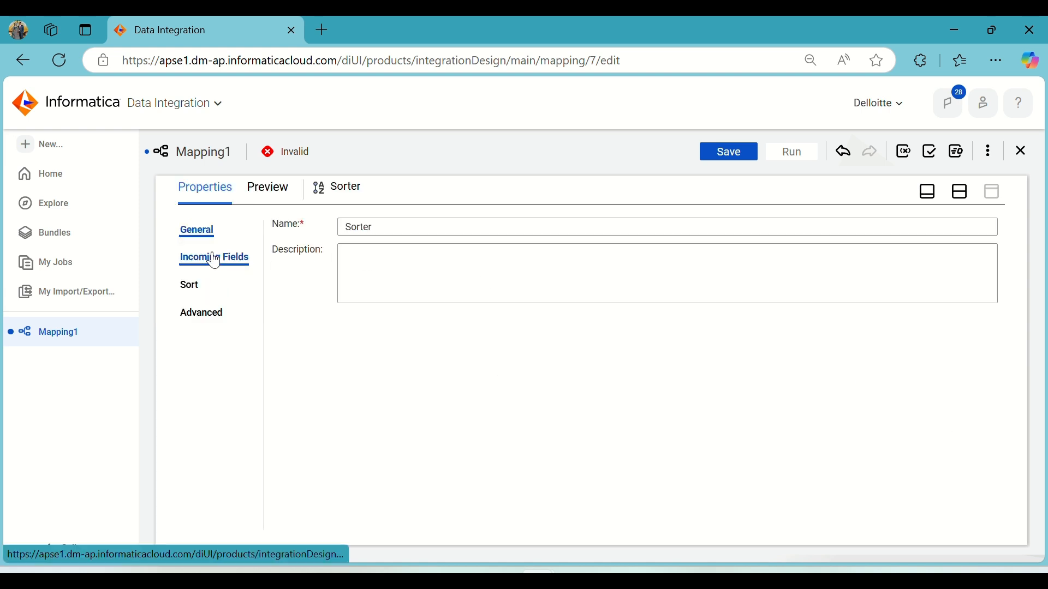
left_click(186, 289)
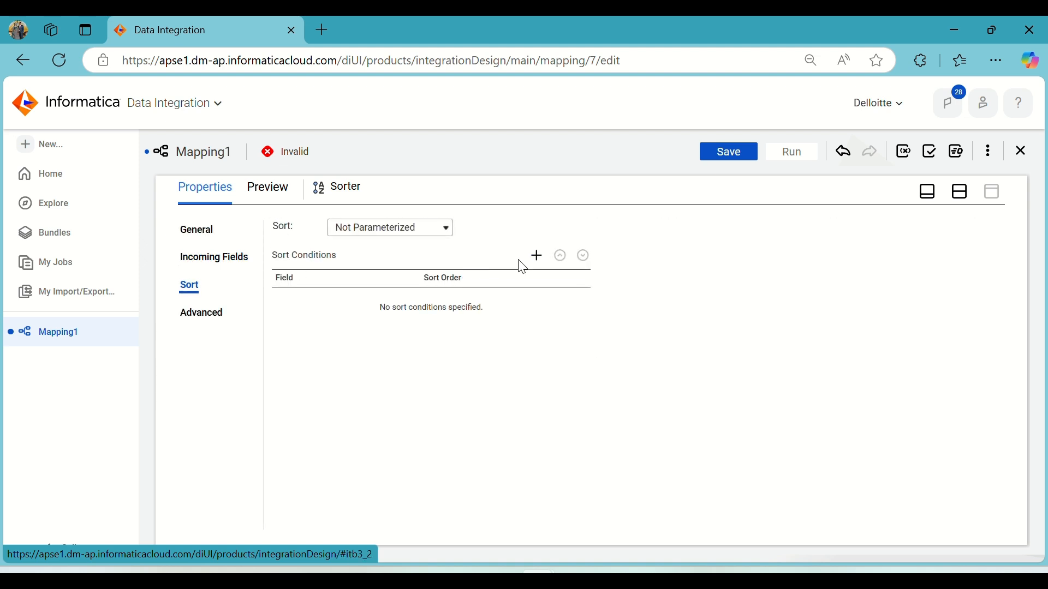
left_click(536, 256)
left_click(394, 307)
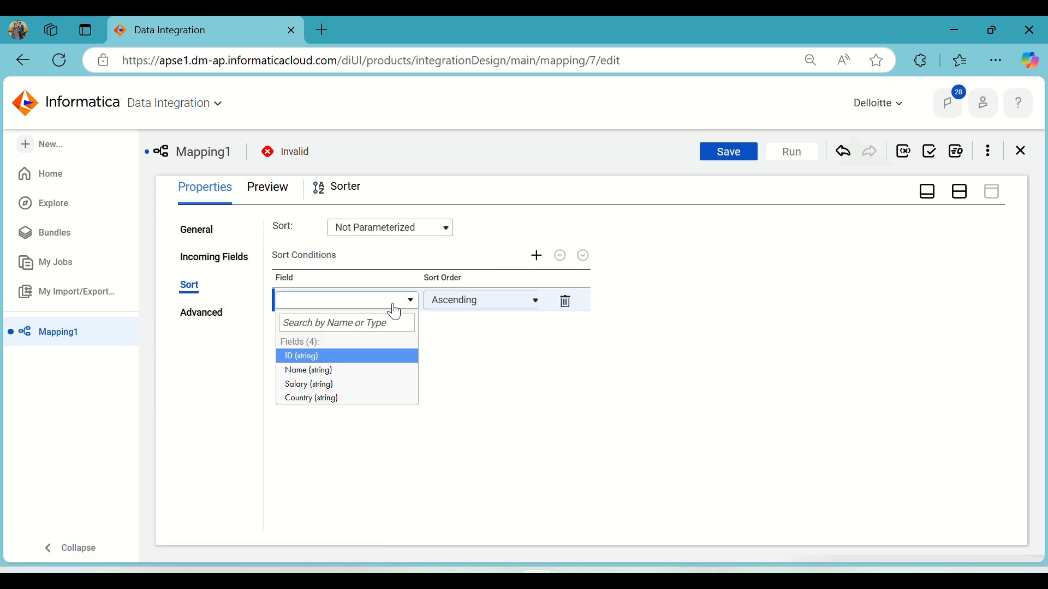
left_click(335, 400)
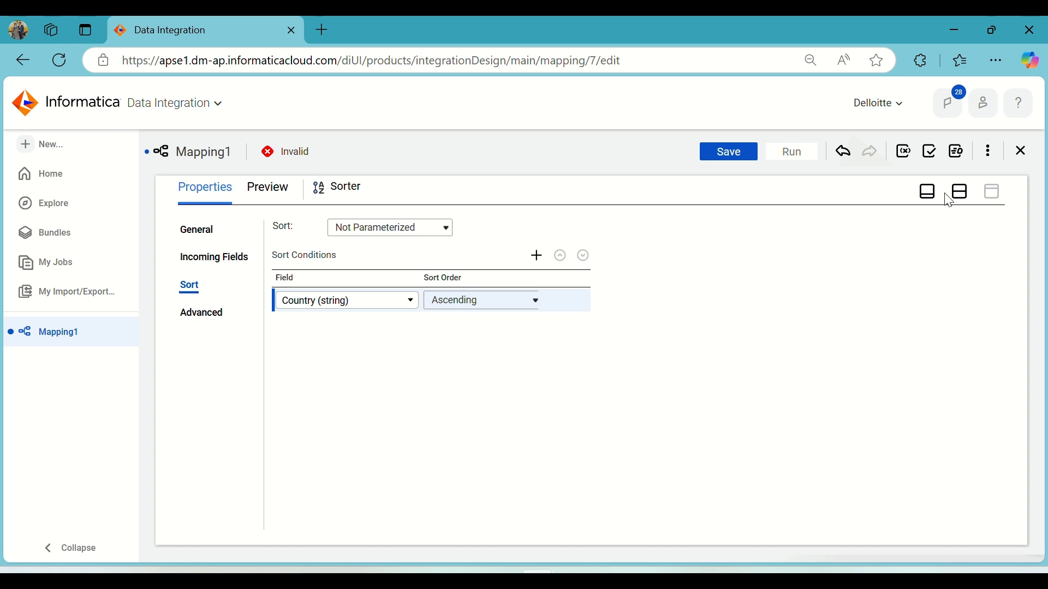
Move the Target aside and insert a Transaction Control transformation between the Sorter and the Target.
left_click(962, 195)
left_click_drag(648, 299, 746, 294)
left_click(565, 296)
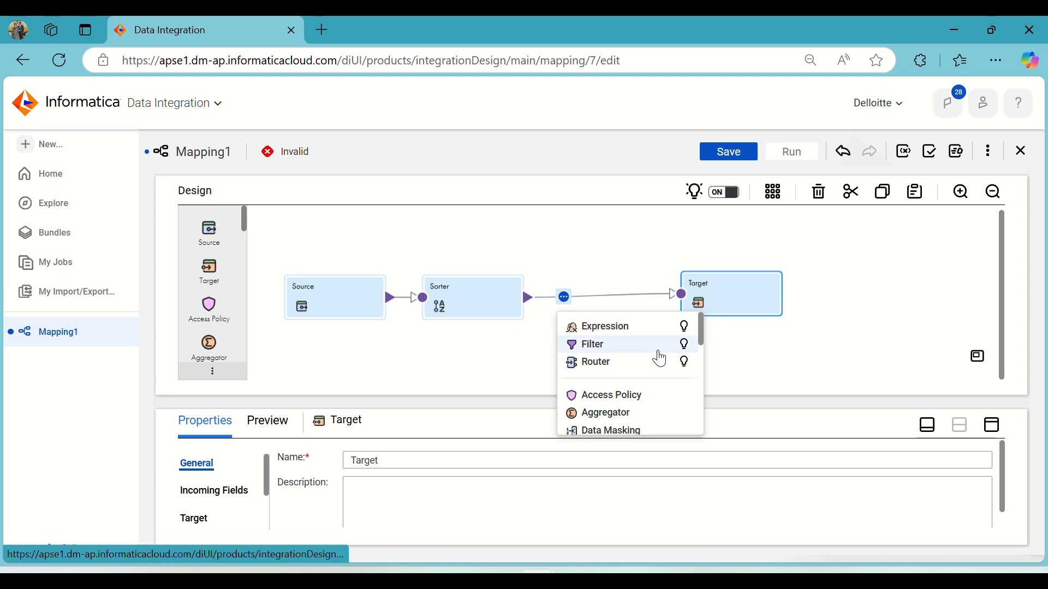
scroll(663, 360, "down", 2)
scroll(662, 359, "down", 6)
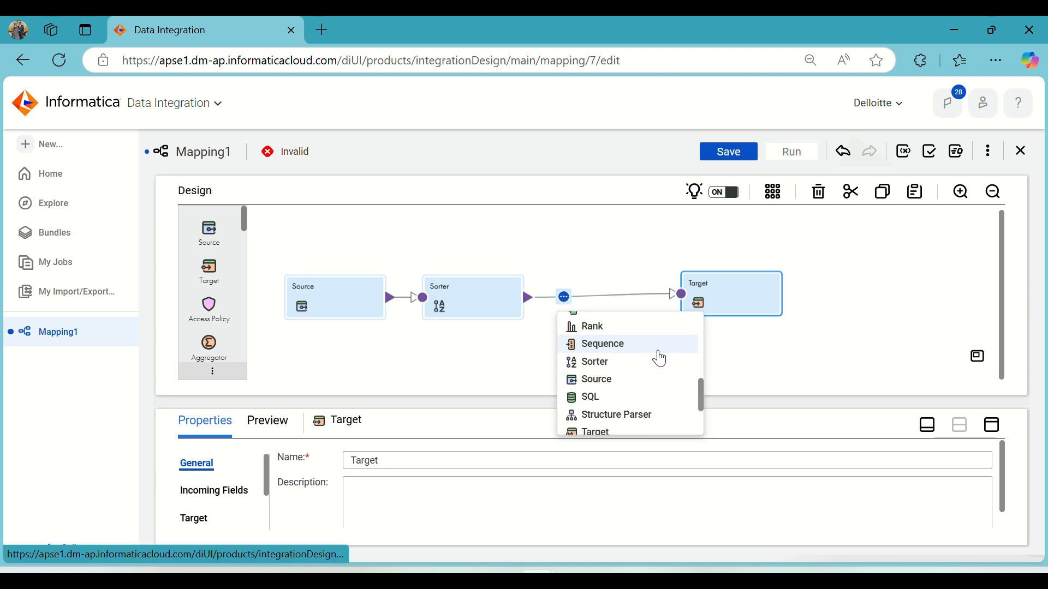
left_click(662, 360)
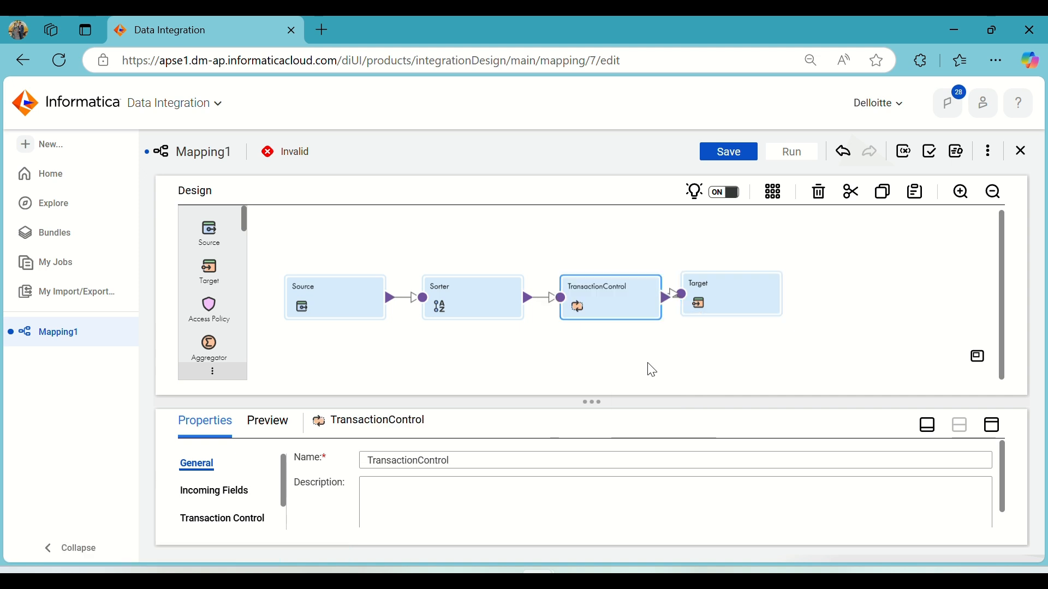
Shift the Target further right and save the mapping.
left_click(742, 306)
left_click_drag(742, 306, 771, 303)
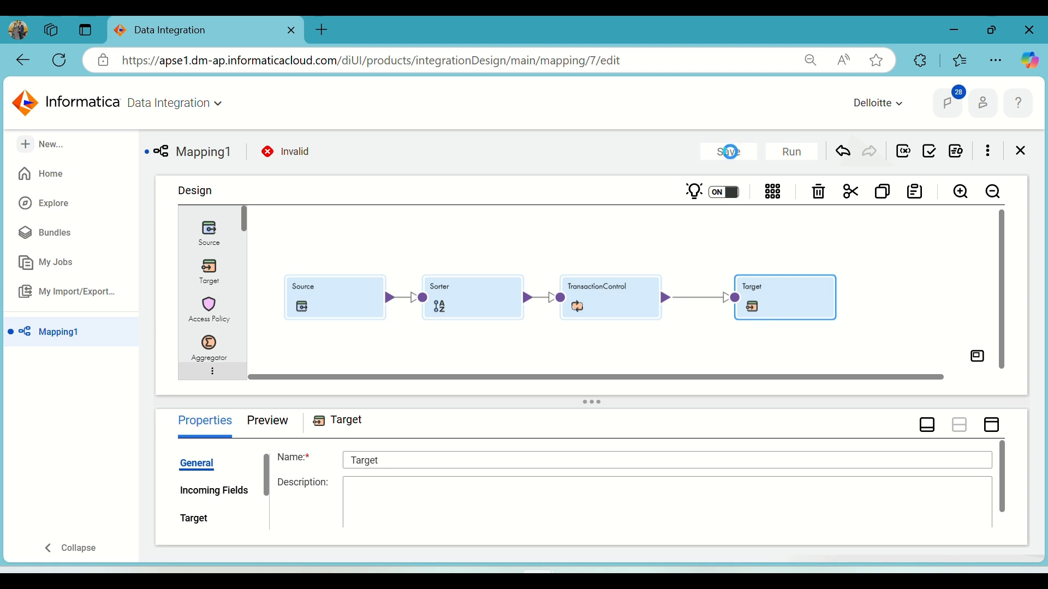
left_click(730, 153)
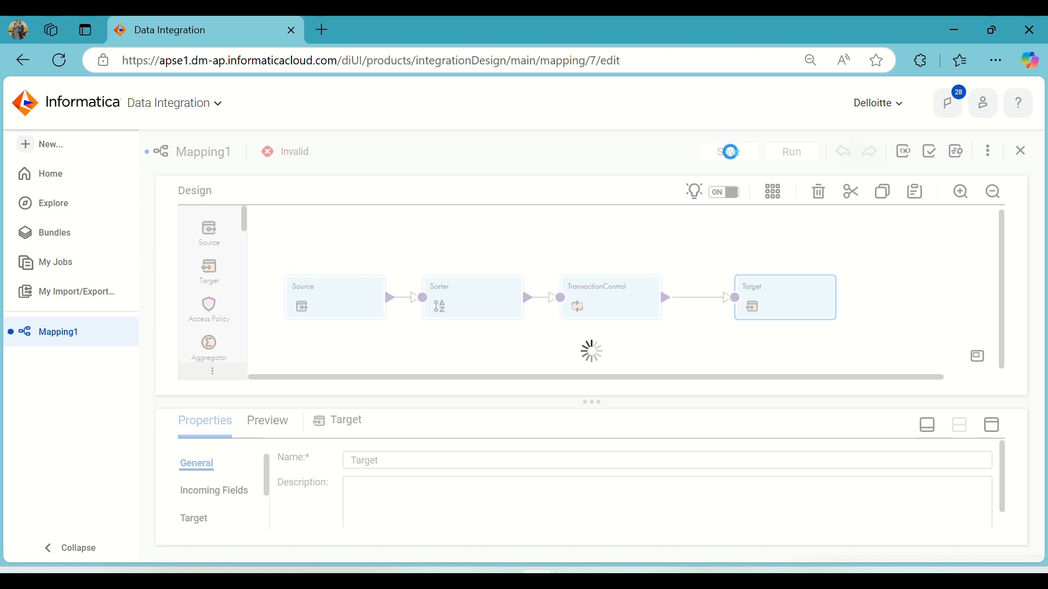
mouse_move(647, 579)
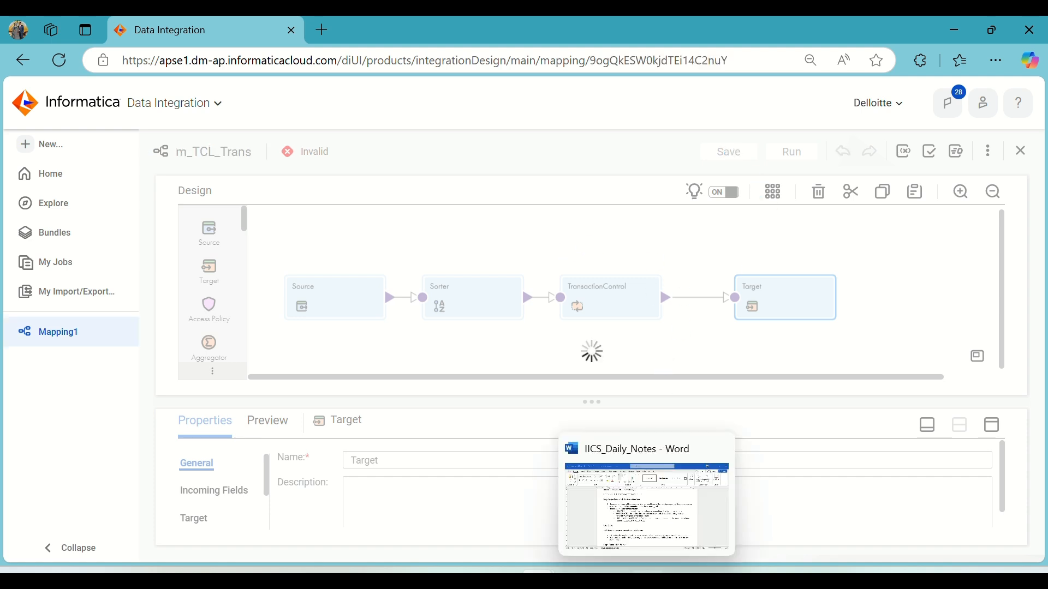
Switch to the IICS_Daily_Notes Word document and review the TCL example expression, then return to the browser.
left_click(647, 505)
scroll(393, 378, "down", 10)
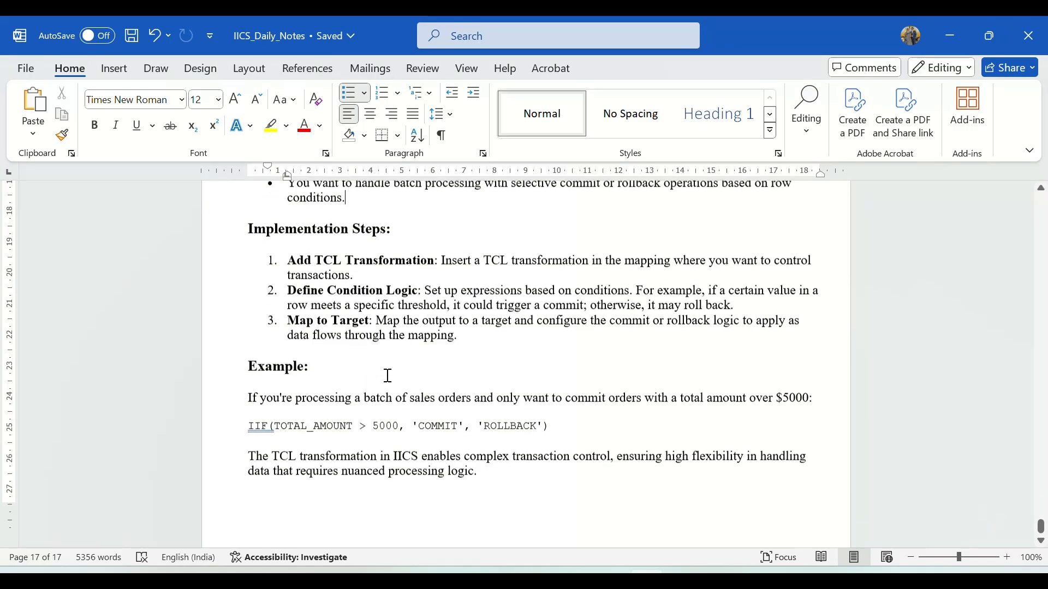
left_click_drag(249, 343, 560, 339)
left_click(620, 346)
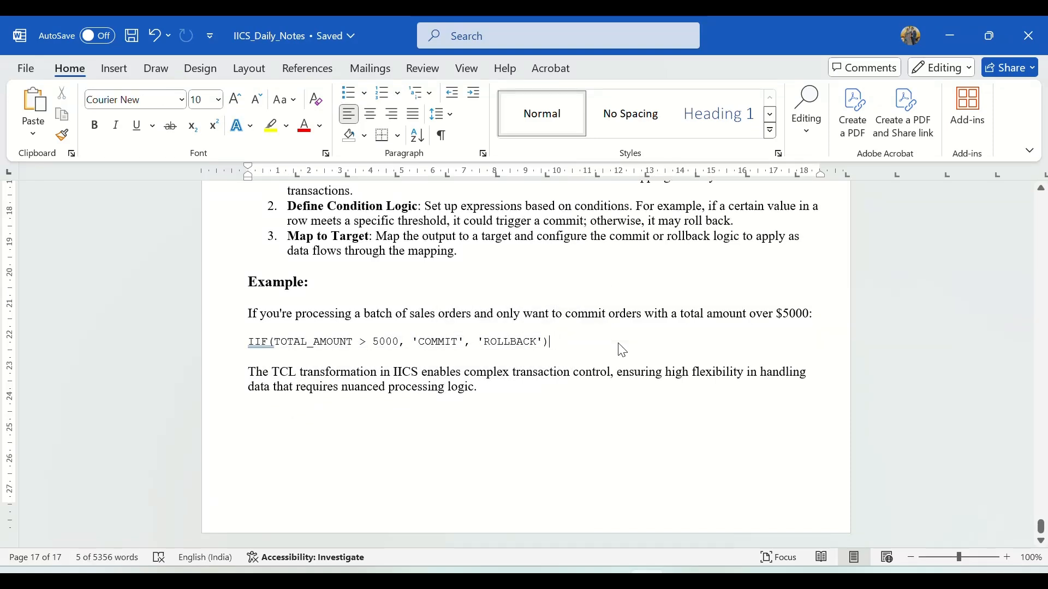
left_click(952, 37)
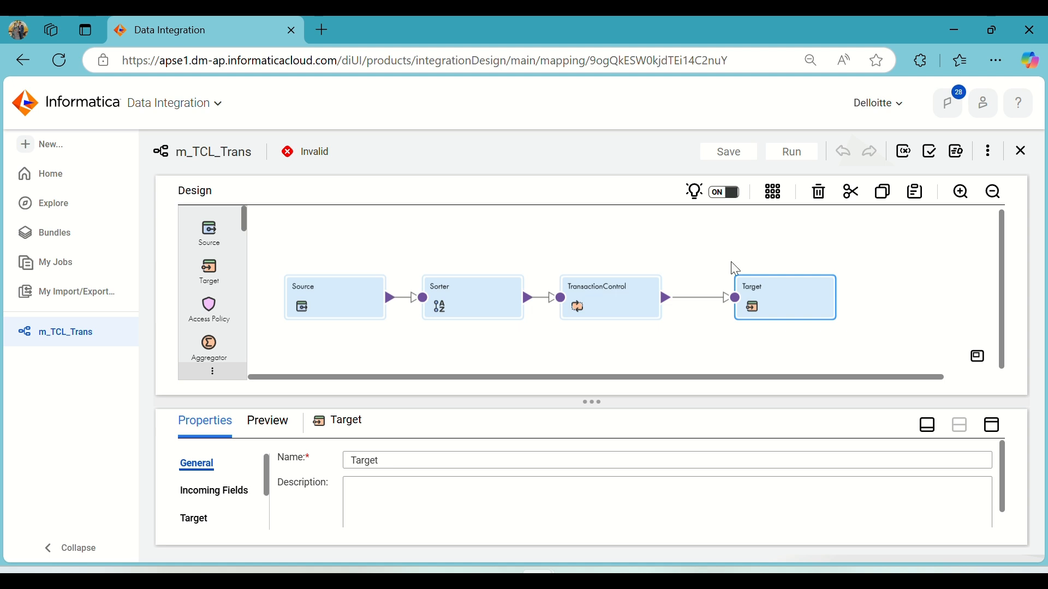
Open the Transaction Control transformation's properties and set its If Field Value Changes condition to the Country field.
left_click_drag(587, 299, 585, 299)
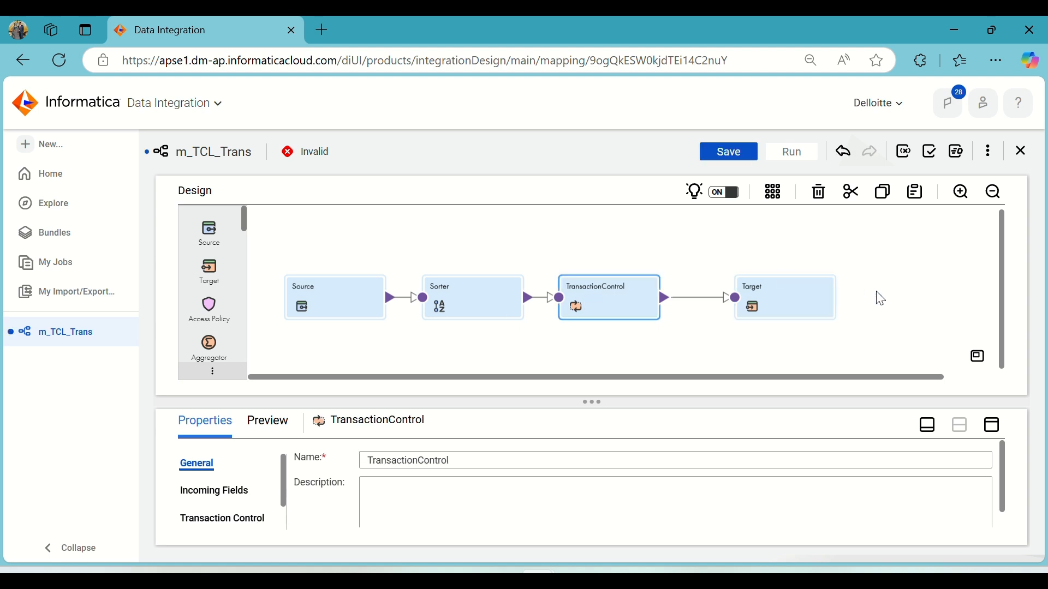
left_click(994, 435)
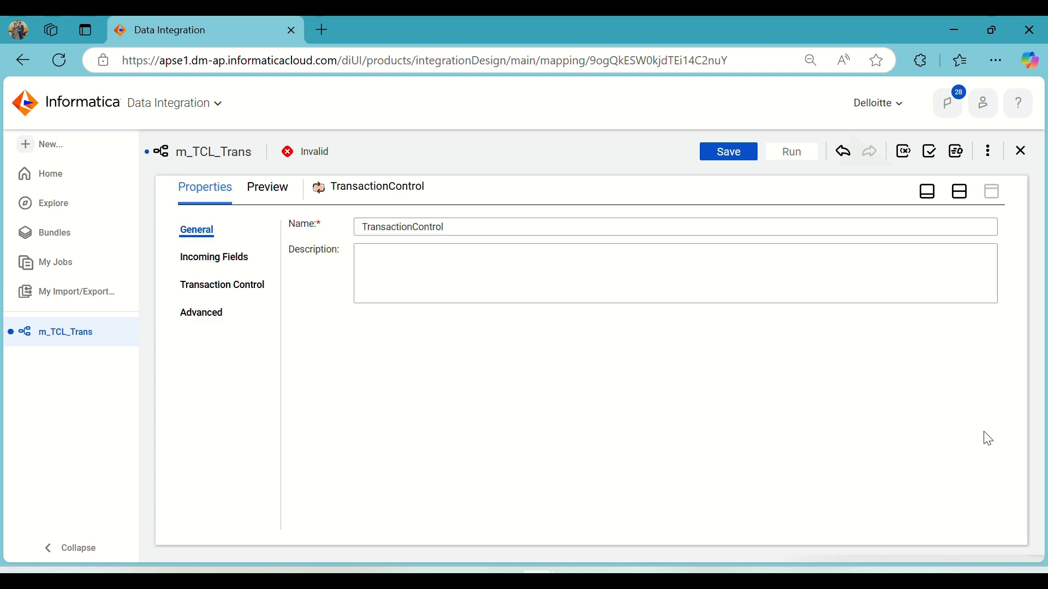
left_click(238, 286)
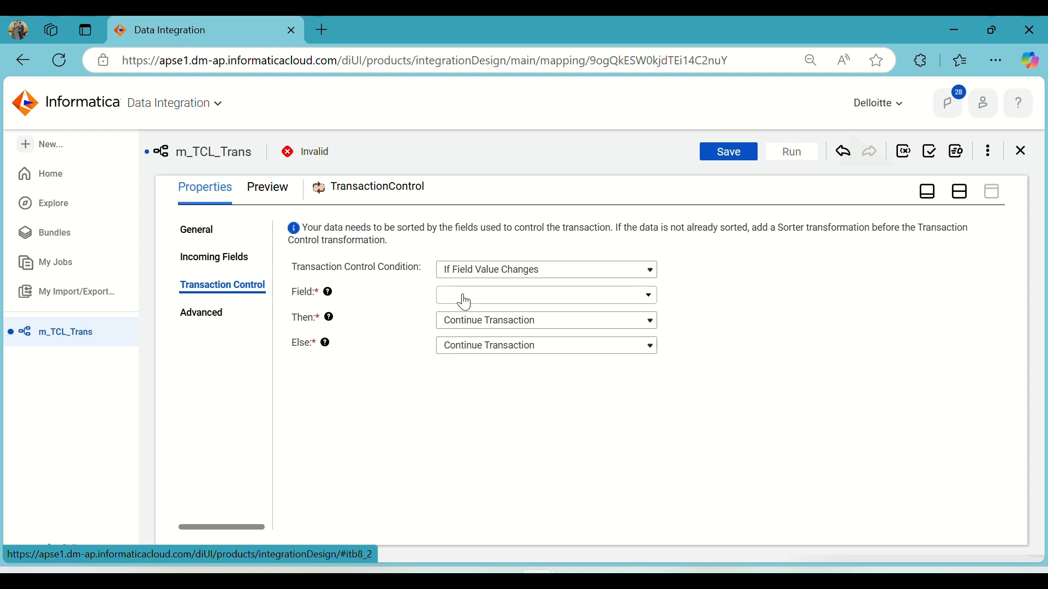
left_click(498, 271)
left_click(499, 271)
left_click(227, 254)
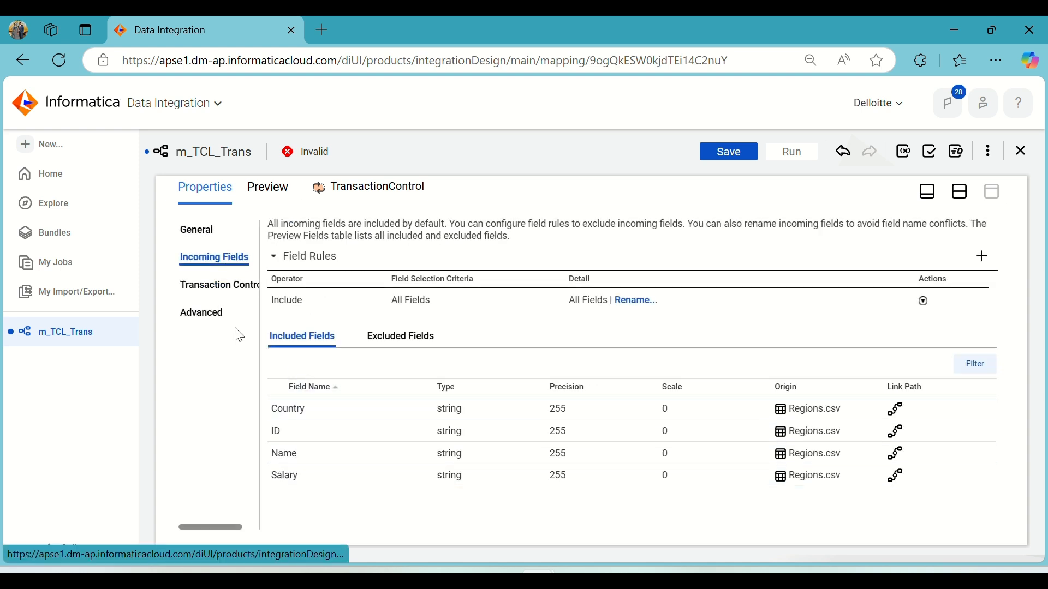
left_click(218, 284)
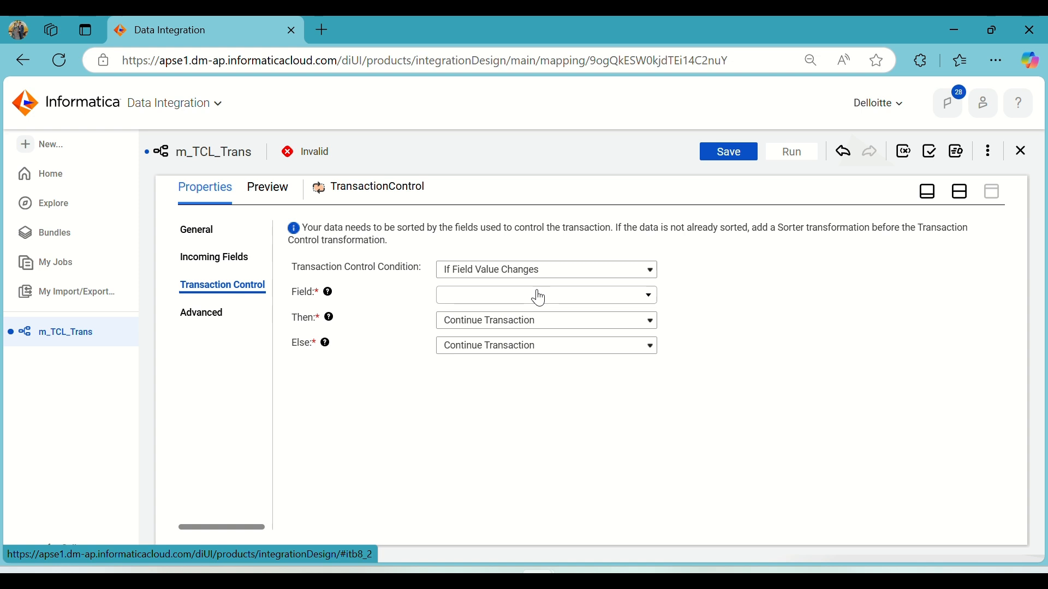
left_click(539, 297)
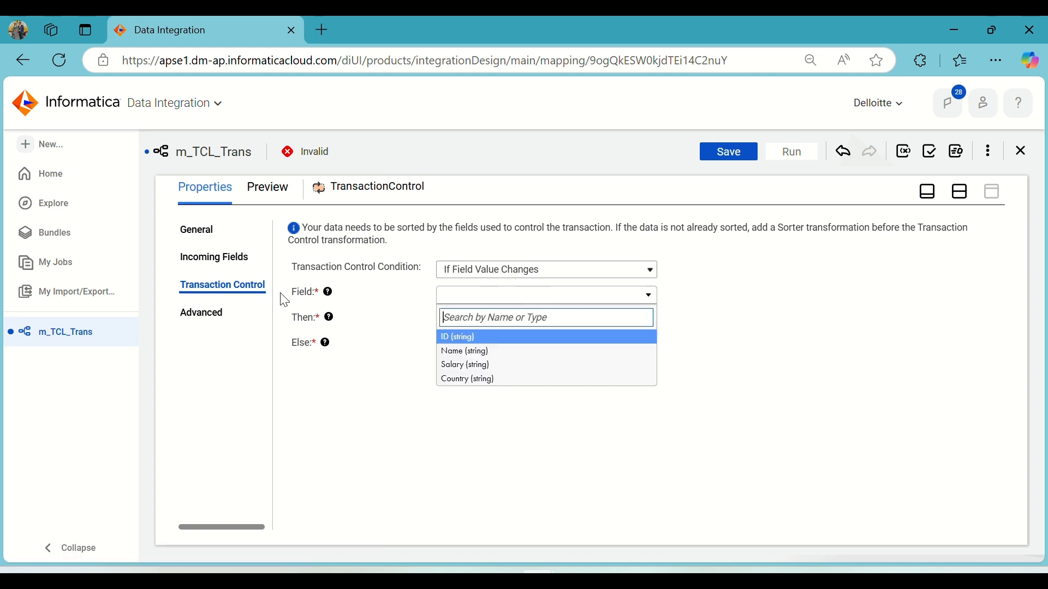
left_click(498, 380)
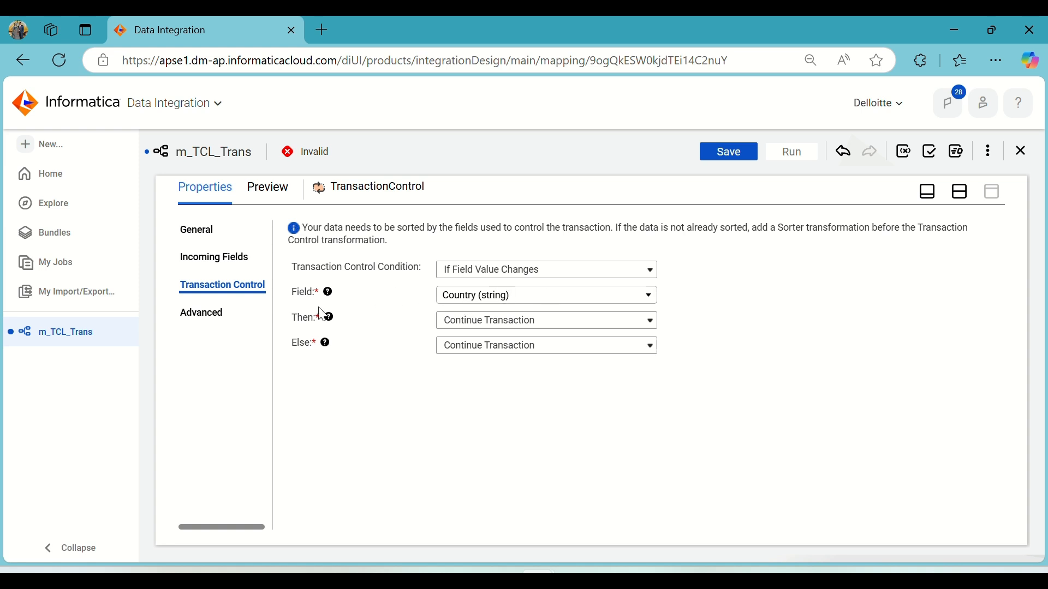
Set the transaction Then action to Commit Before and the Else action to Continue Transaction.
left_click(502, 320)
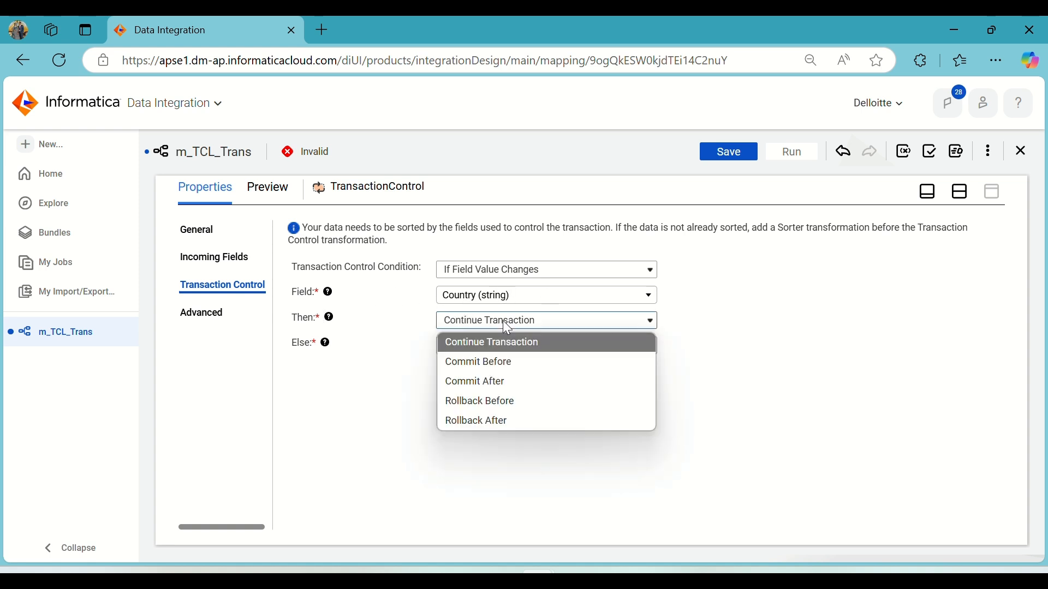
left_click(499, 363)
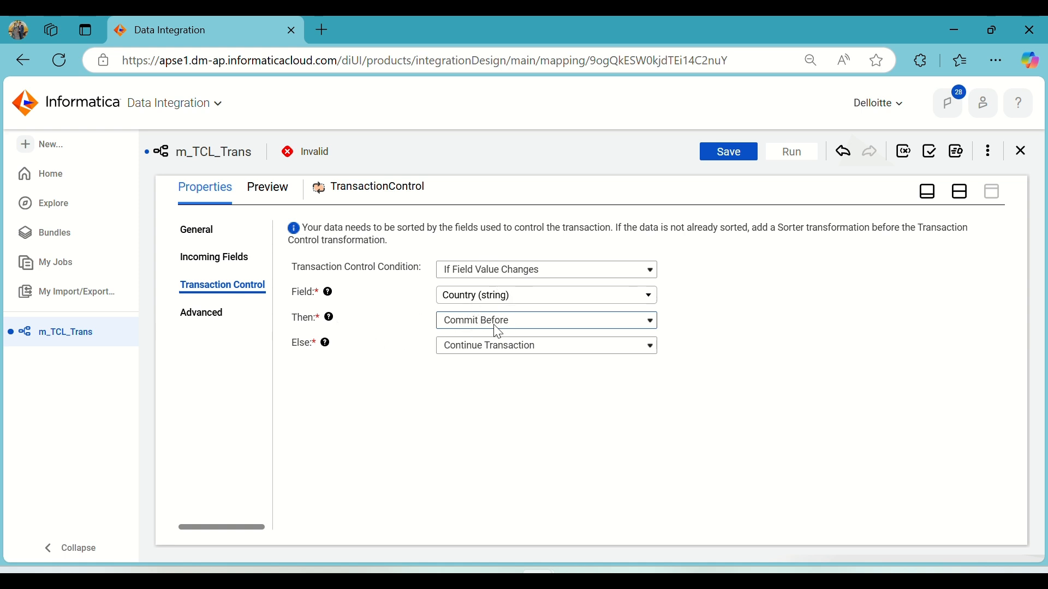
left_click(497, 352)
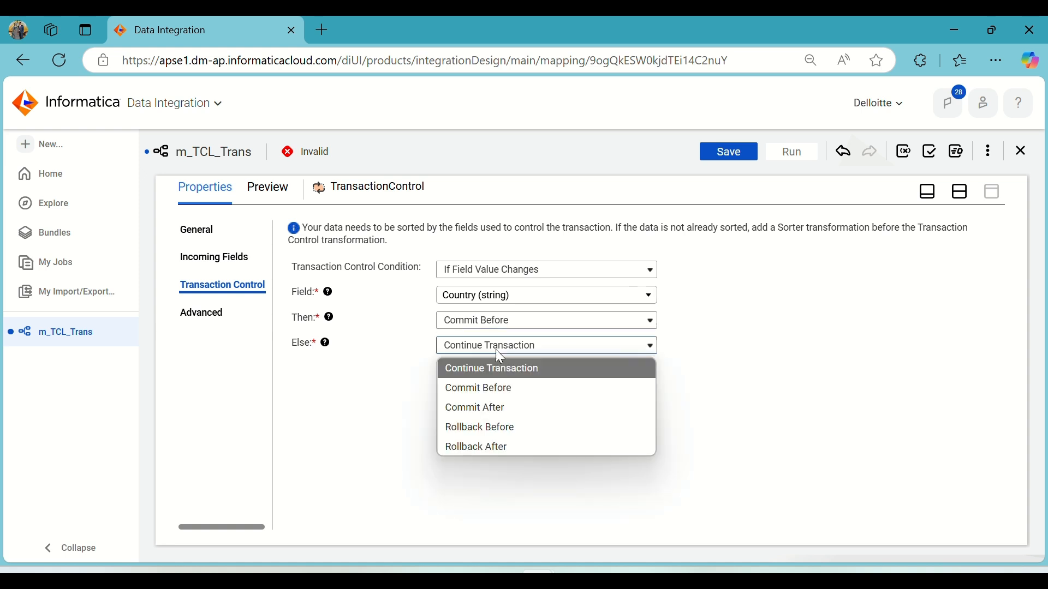
left_click(496, 350)
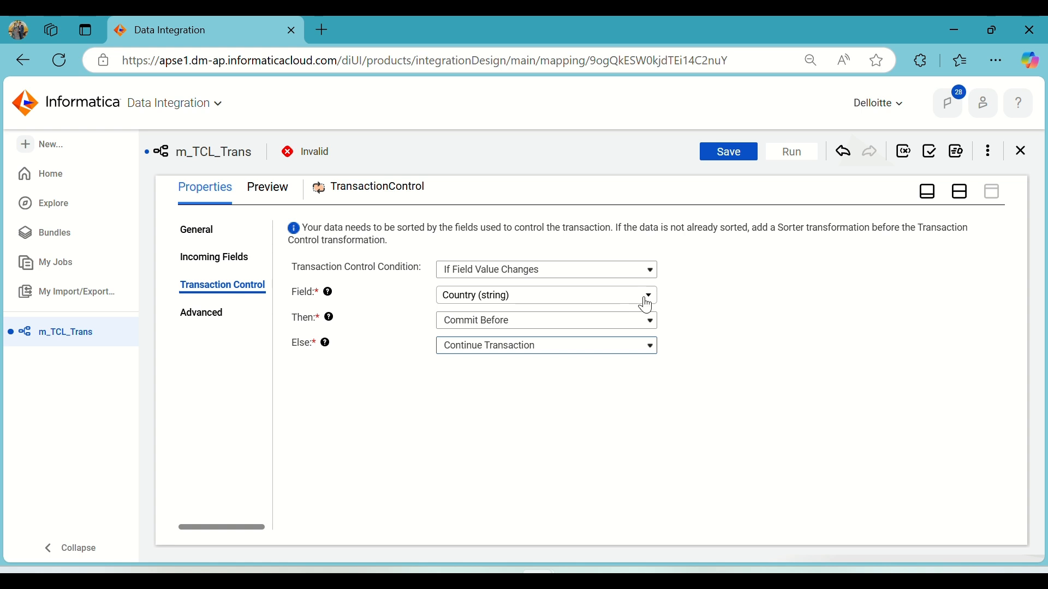
left_click(217, 312)
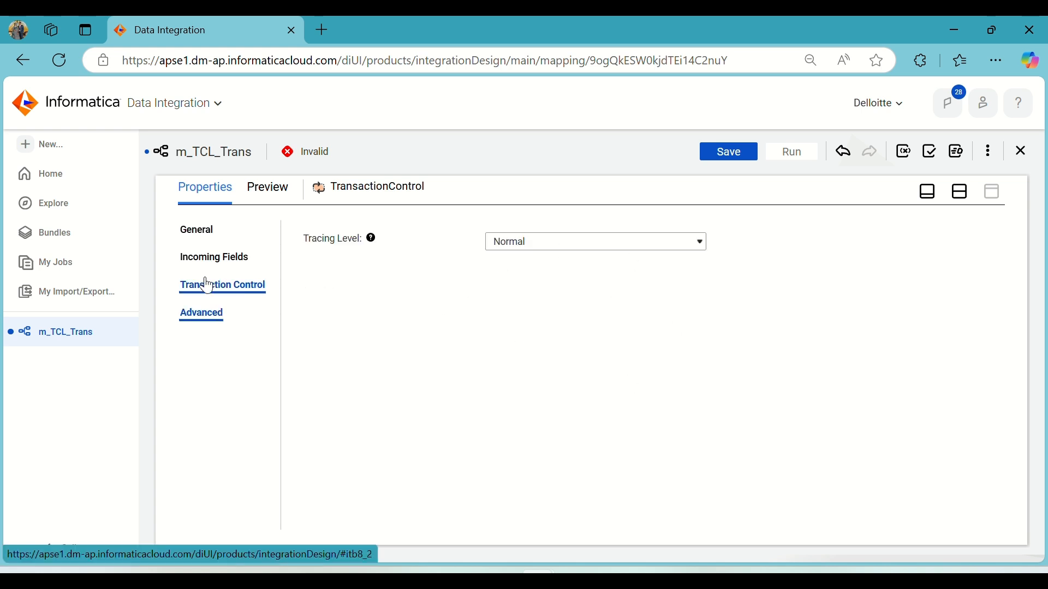
left_click(207, 285)
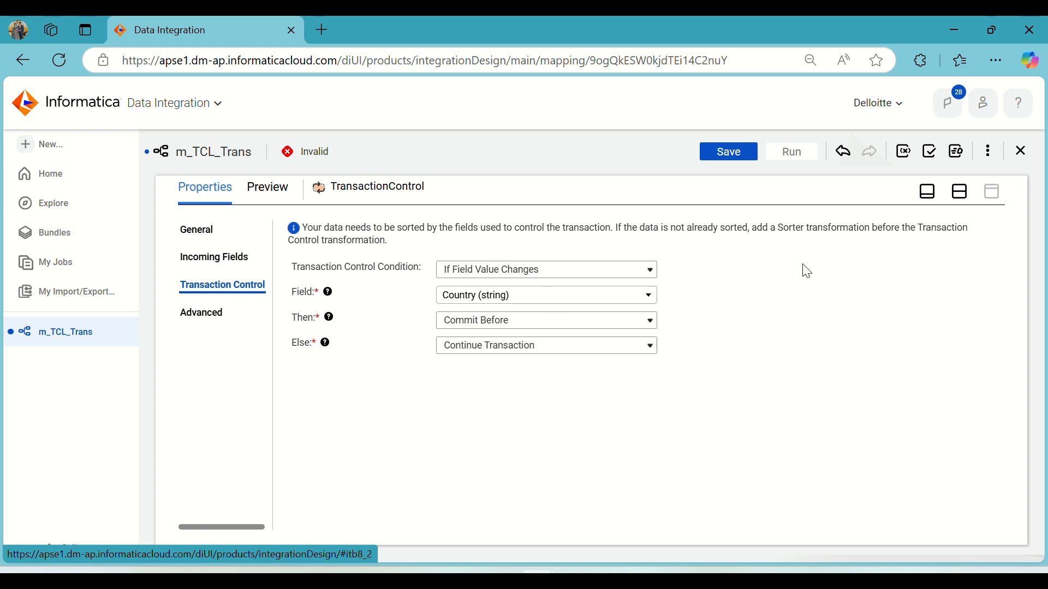
Select the Target and set its connection to FF_Target (Flat File).
left_click(960, 192)
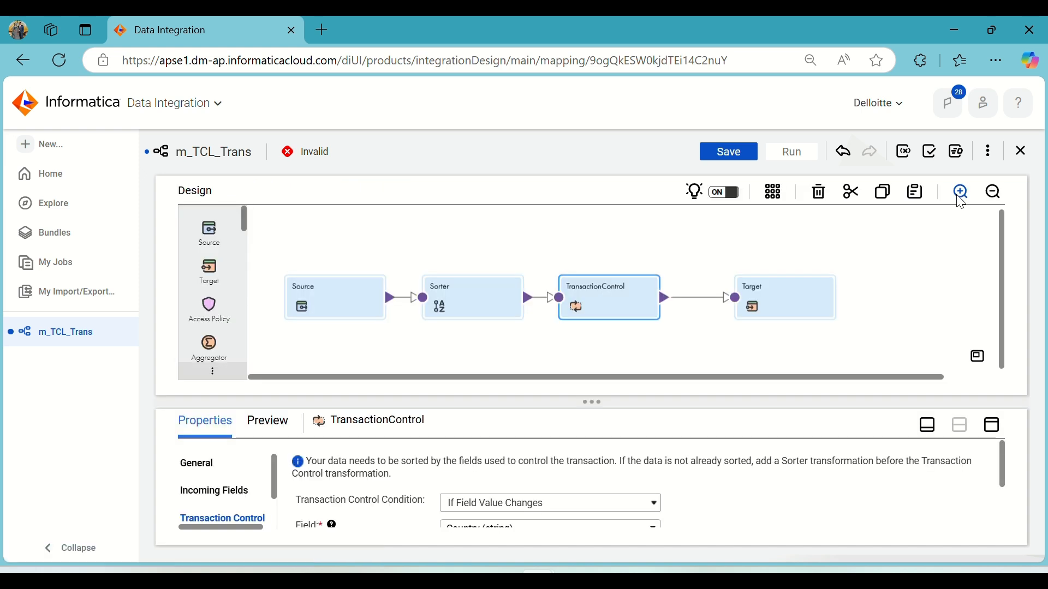
left_click(753, 299)
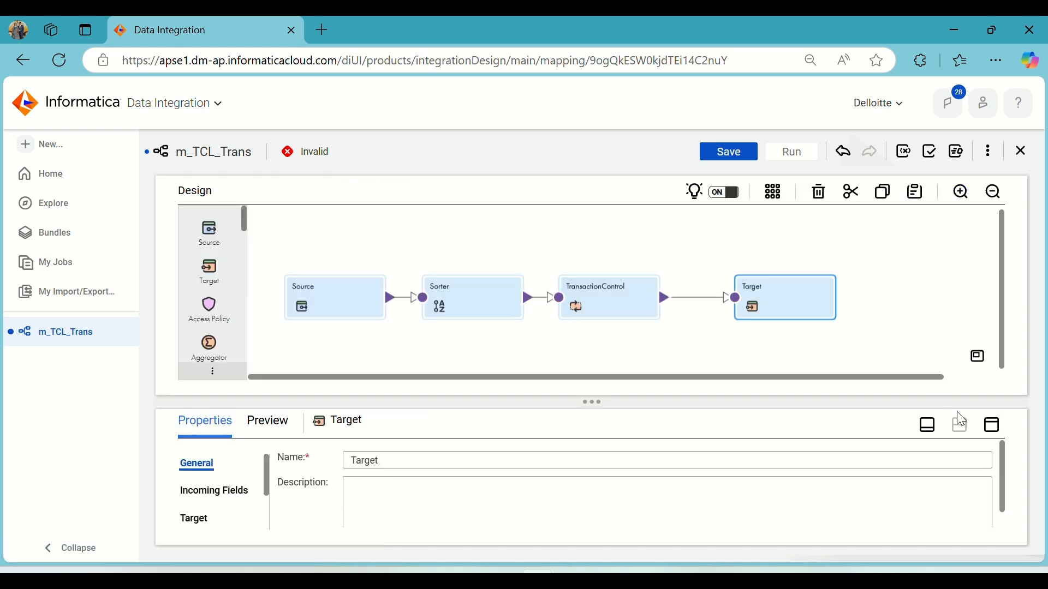
left_click(991, 425)
left_click(202, 290)
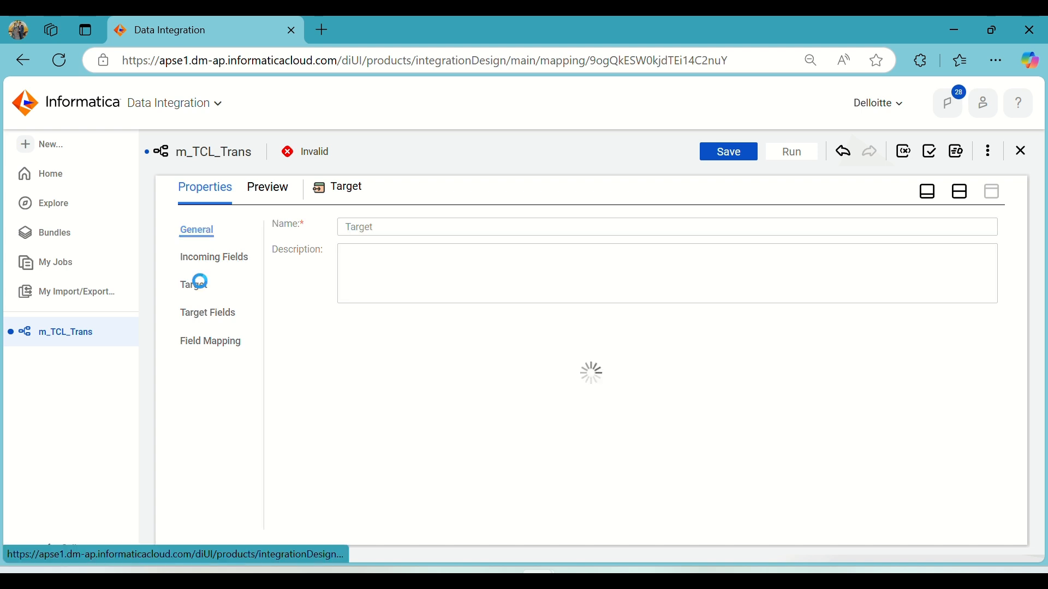
left_click(533, 258)
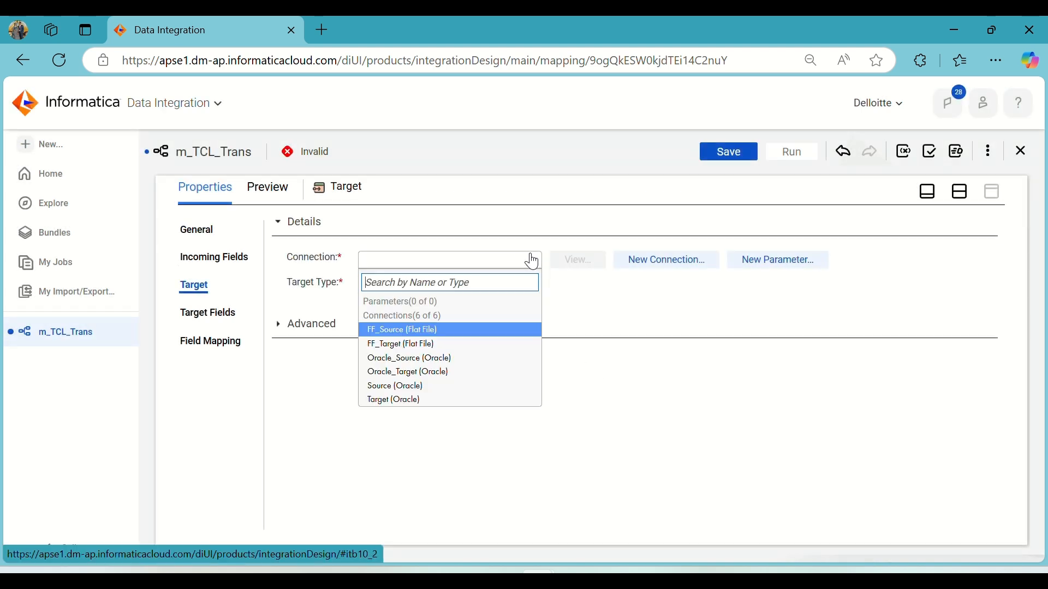
left_click(415, 340)
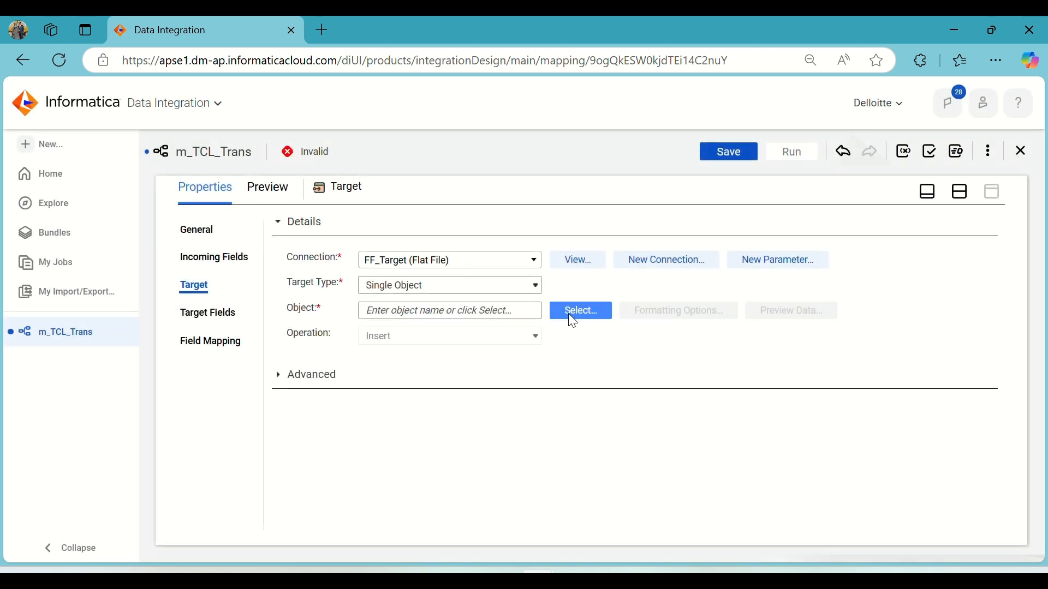
Choose to create the target object new at runtime using a dynamic file name.
left_click(568, 313)
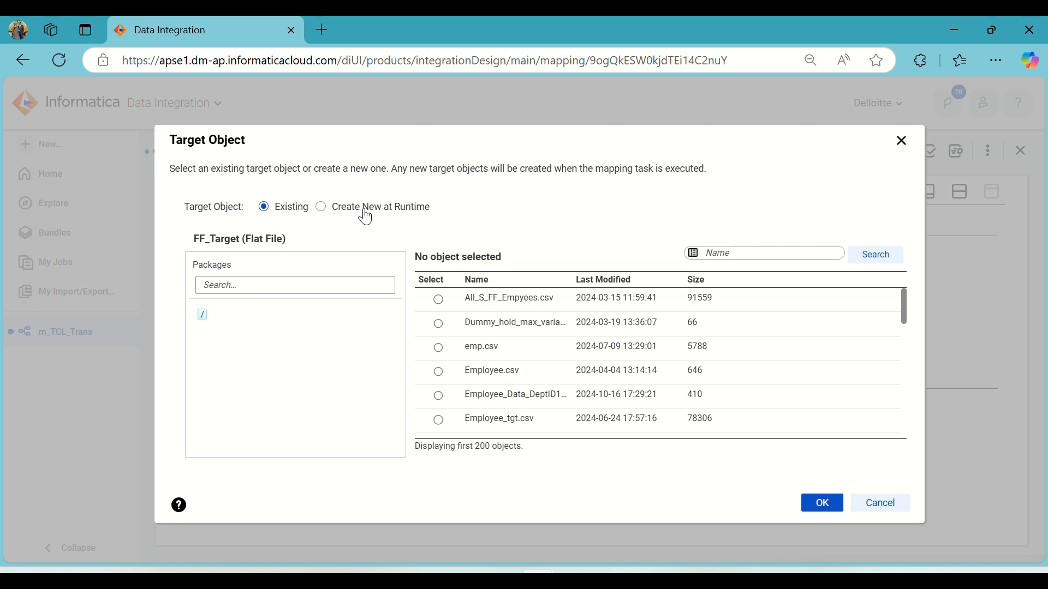
left_click(367, 217)
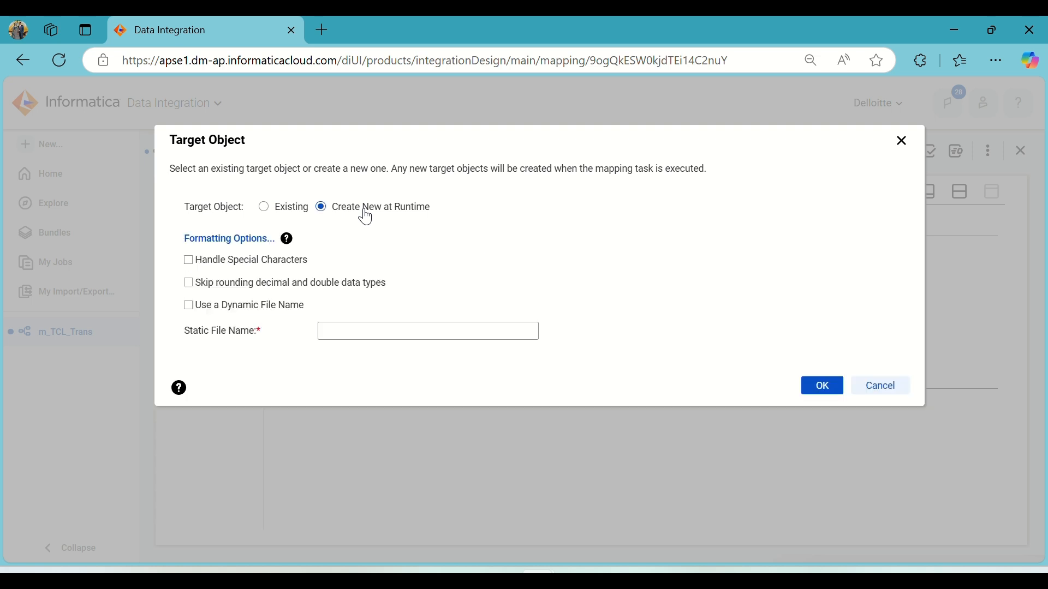
left_click(264, 307)
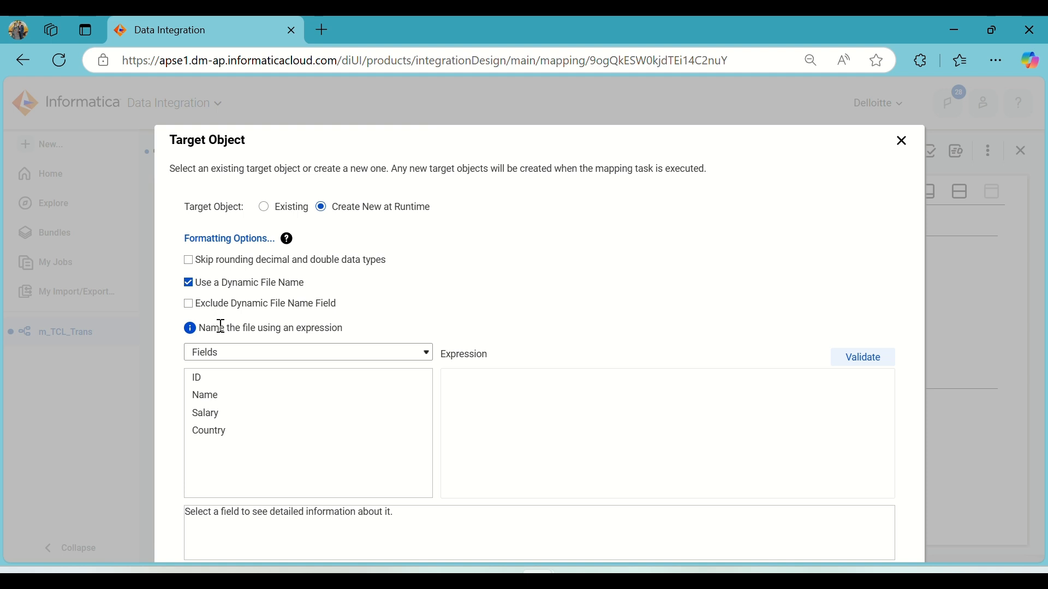
Enter the file name expression REGION'||_COUNTRY_||'.CSV and validate it.
left_click(546, 400)
type("REGION")
type("_")
type("||")
type("_")
type("|")
type("|")
key("BackSpace")
key("Right")
key("Right")
key("Right")
type("cOUNTRY")
key("BackSpace")
type("C")
key("Right")
key("Right")
key("Right")
key("Right")
key("Right")
key("Right")
type("_")
key("Left")
key("Left")
key("Left")
key("Left")
key("Left")
key("Left")
key("Left")
key("Left")
key("Left")
key("Left")
key("Left")
key("Left")
key("Left")
key("Left")
type("'.CSV")
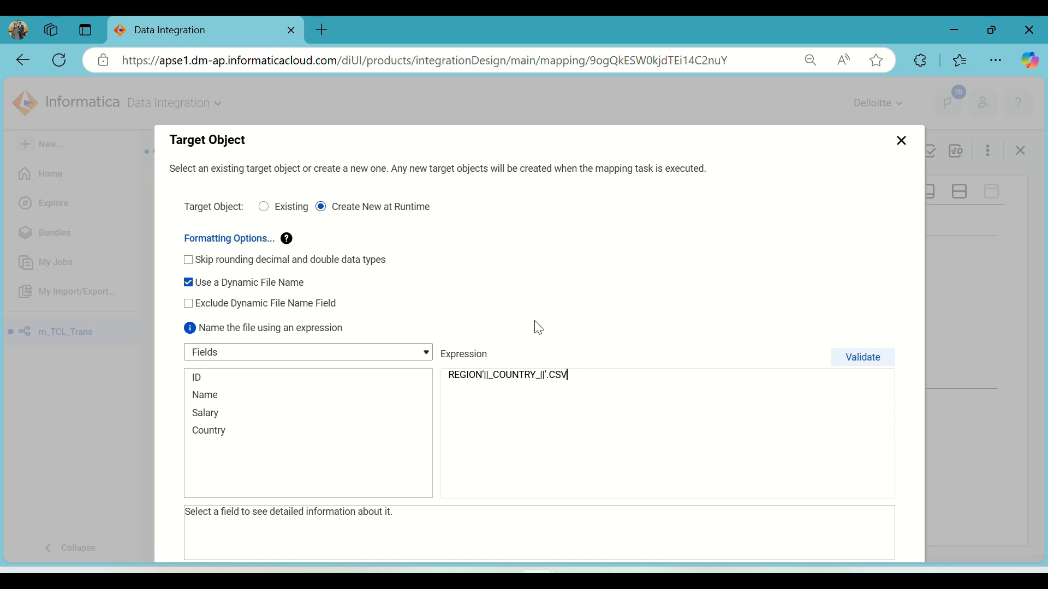
double_click(520, 375)
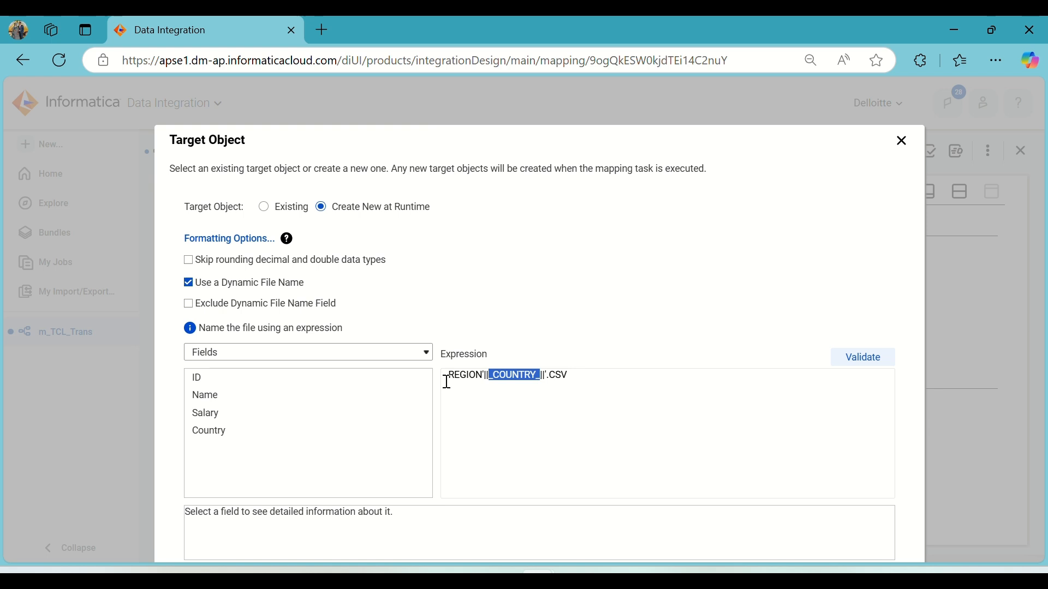
mouse_move(410, 381)
left_click_drag(451, 376, 582, 380)
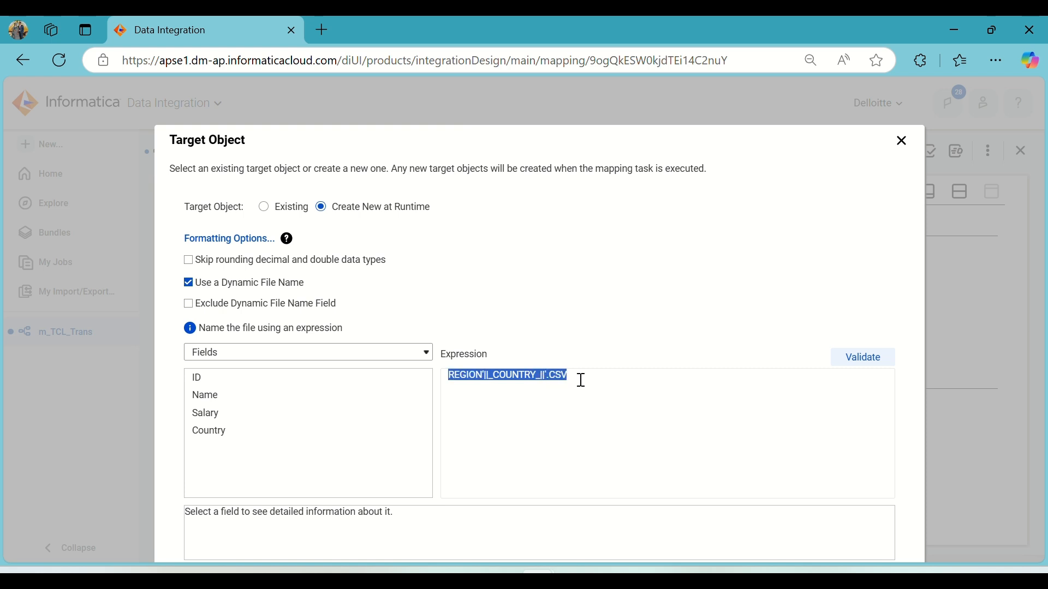
left_click(850, 356)
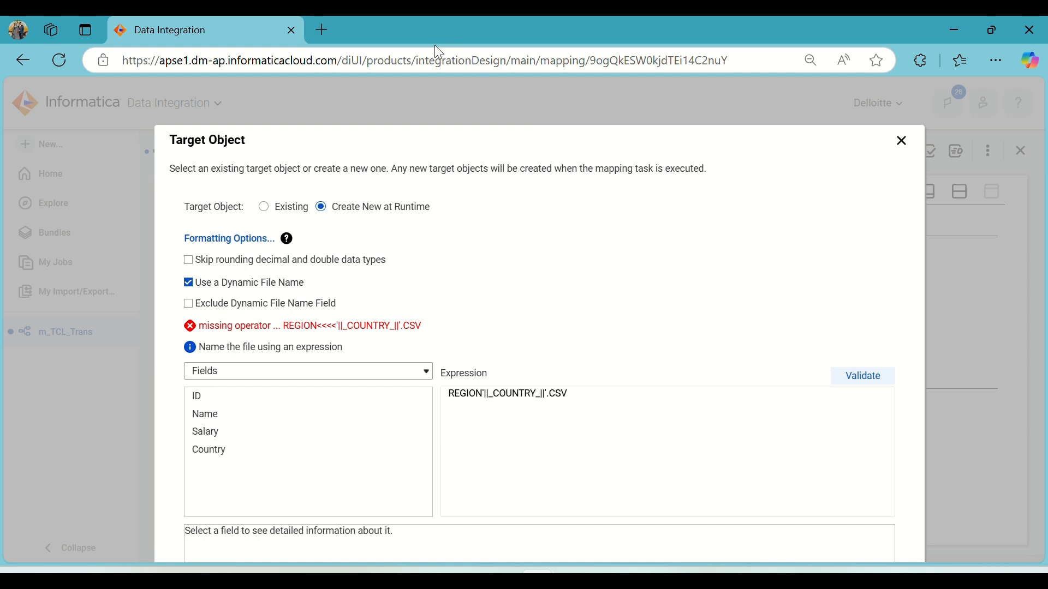
Add an opening quote before REGION in the expression and validate it again.
left_click(576, 397)
key("Left")
key("Left")
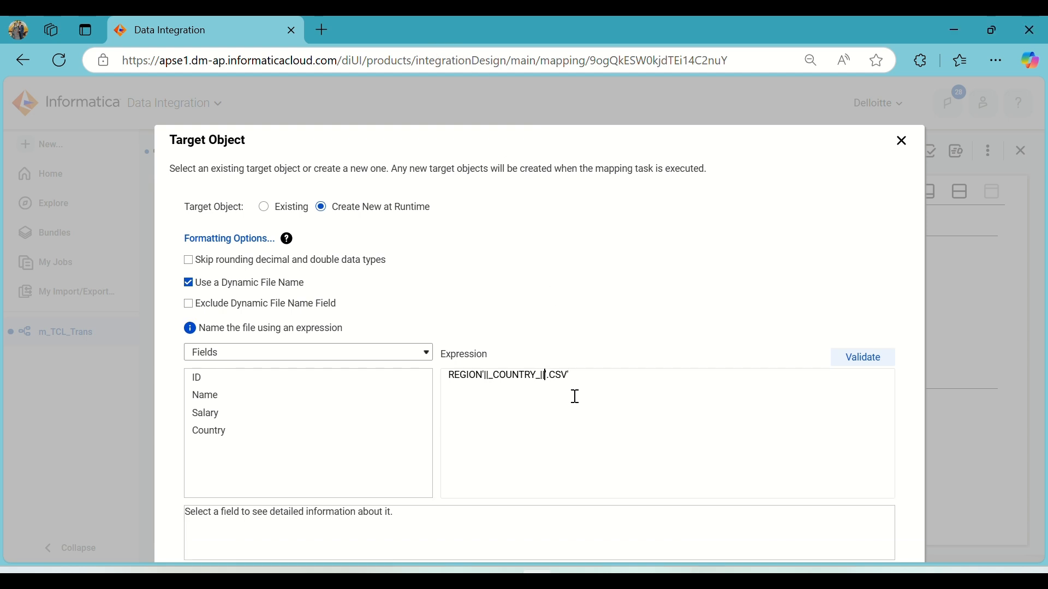
key("Home")
type("'")
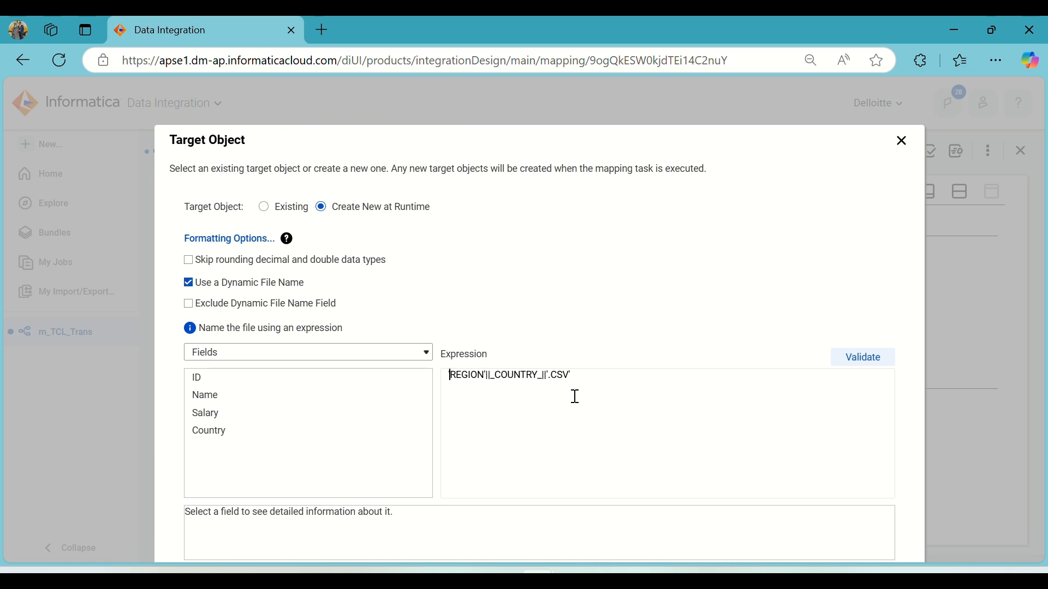
left_click(866, 359)
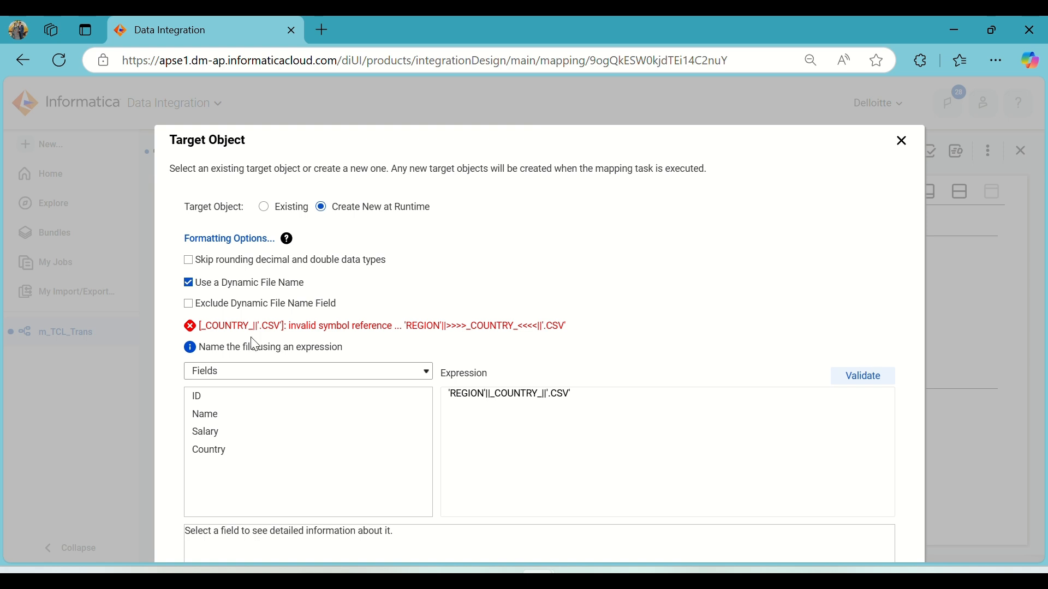
Rewrite the target file name expression as 'REGION'||COUNTRY||'.CSV' and validate it.
left_click(494, 397)
key("Delete")
key("Left")
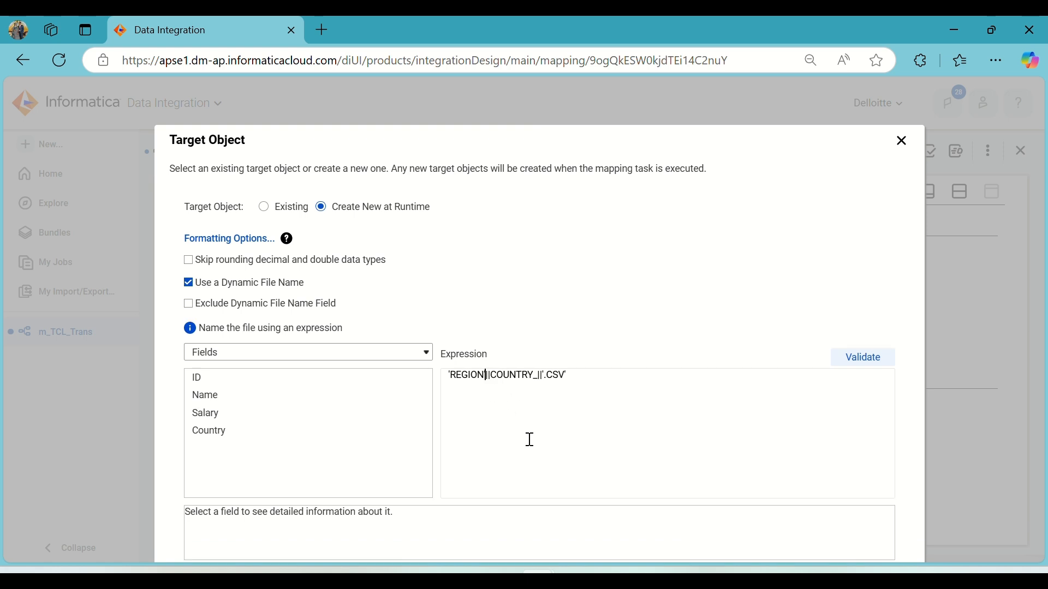
type("_")
key("Right")
key("Delete")
key("Right")
key("Right")
type("_")
key("BackSpace")
type("_")
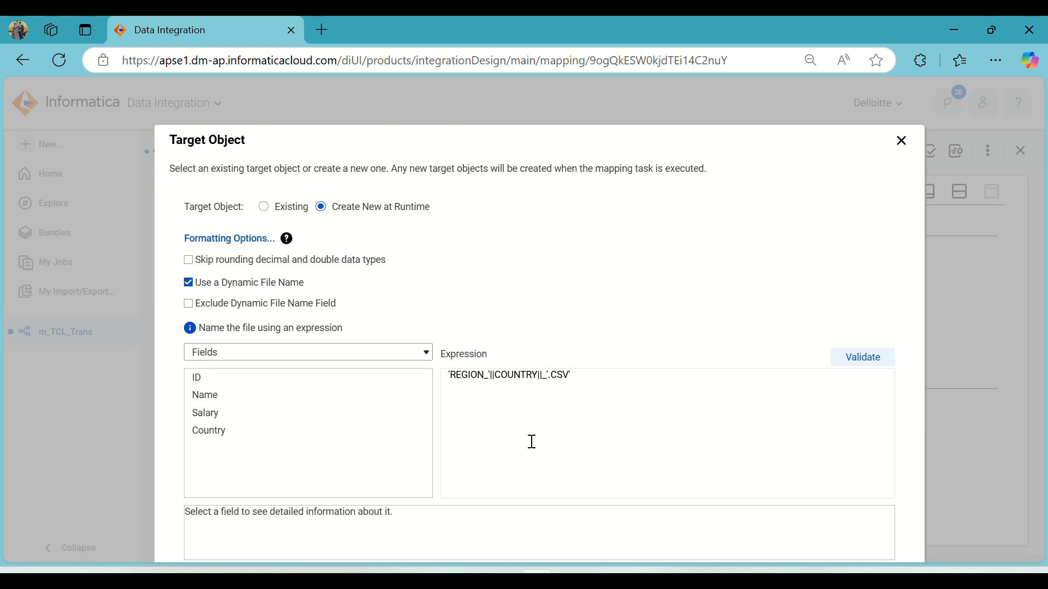
left_click(860, 355)
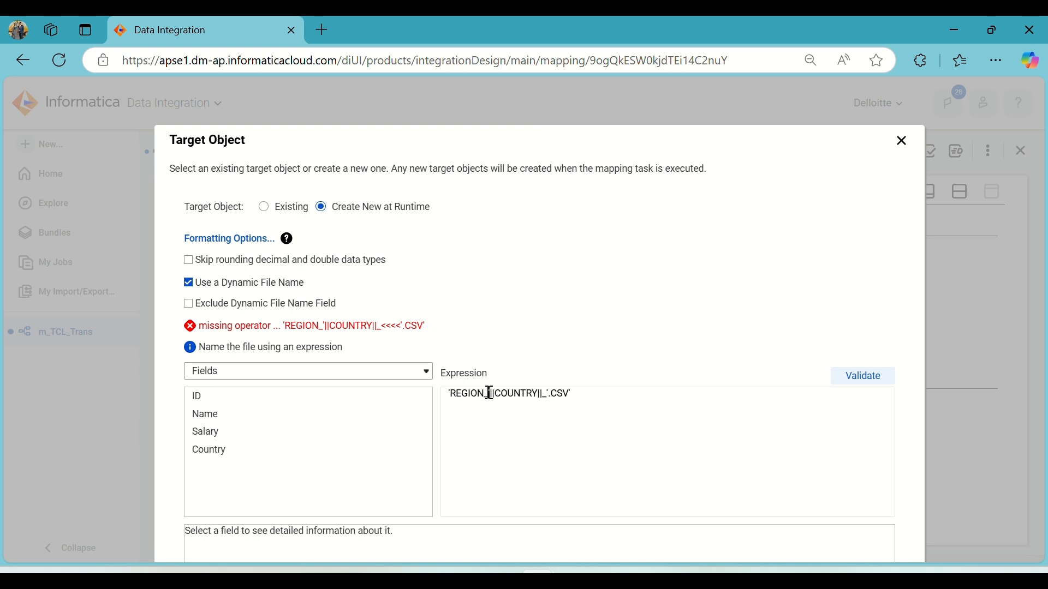
key("BackSpace")
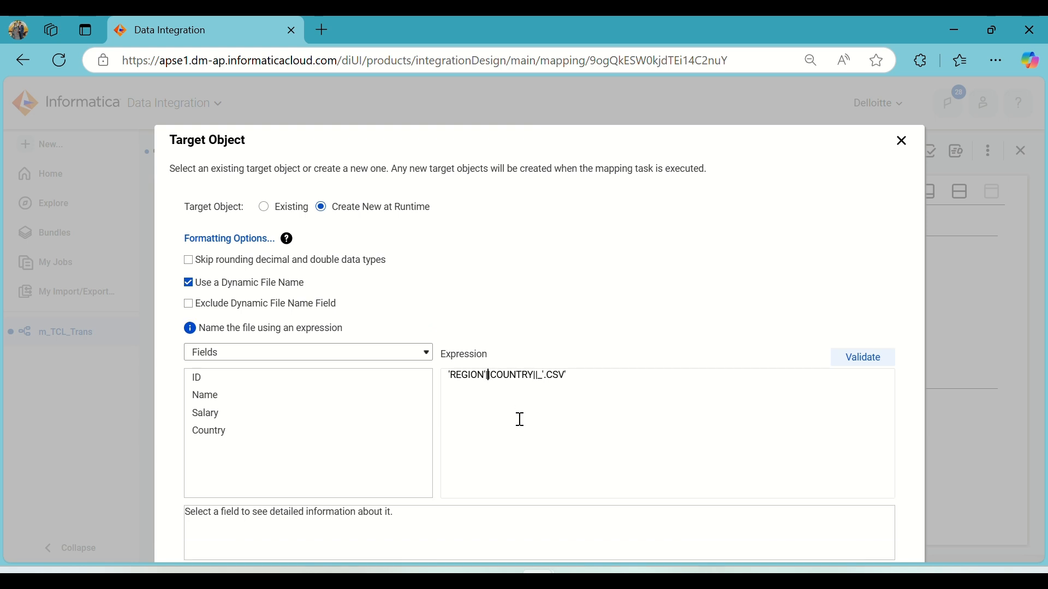
key("BackSpace")
left_click(872, 362)
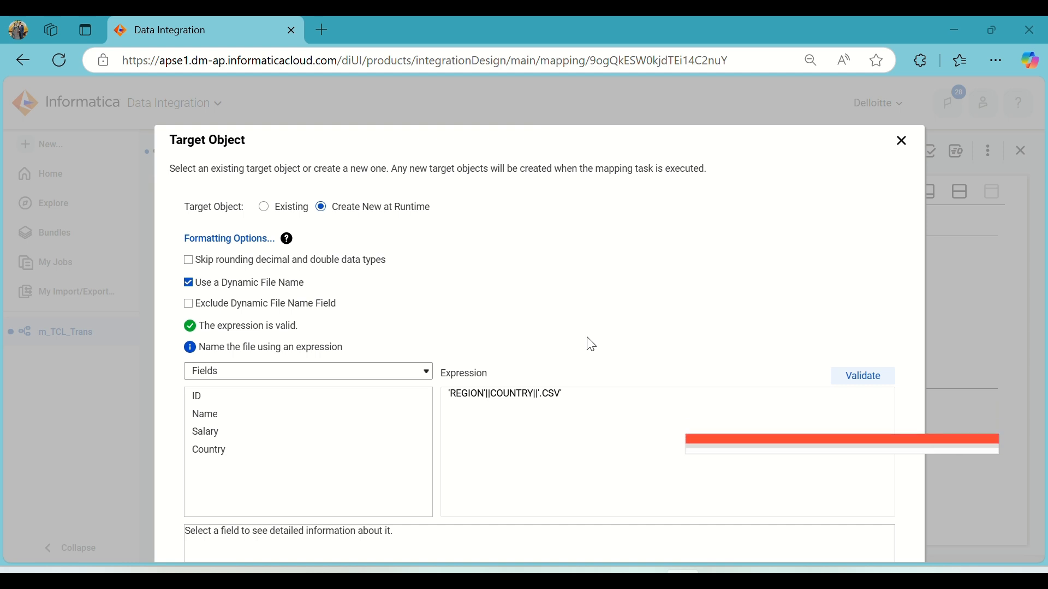
Change the expression to 'REGION_'||COUNTRY||'.CSV', validate it and confirm the Target Object dialog.
left_click(481, 395)
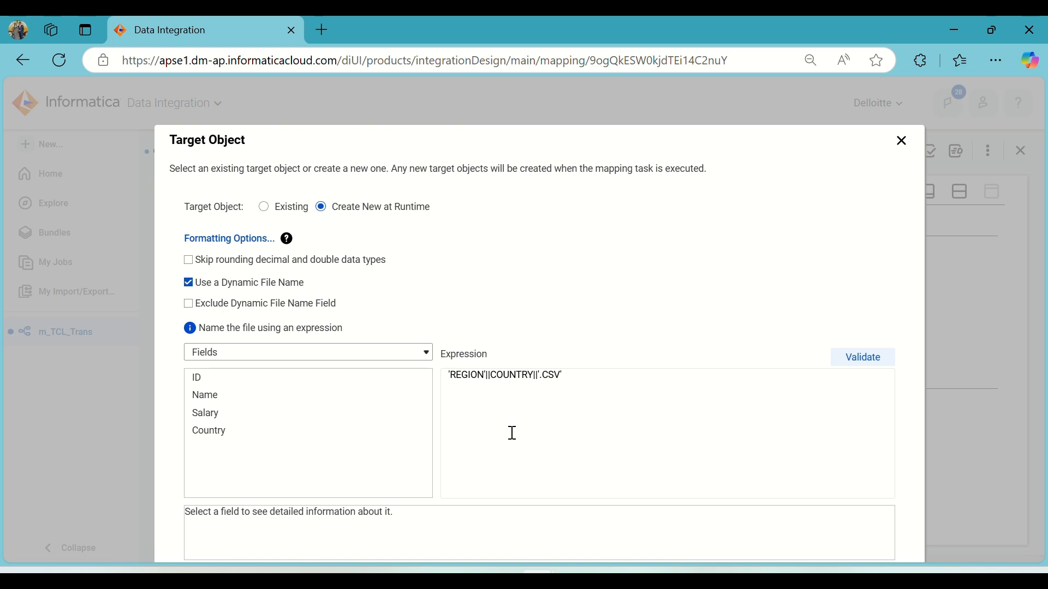
type("_")
type("_")
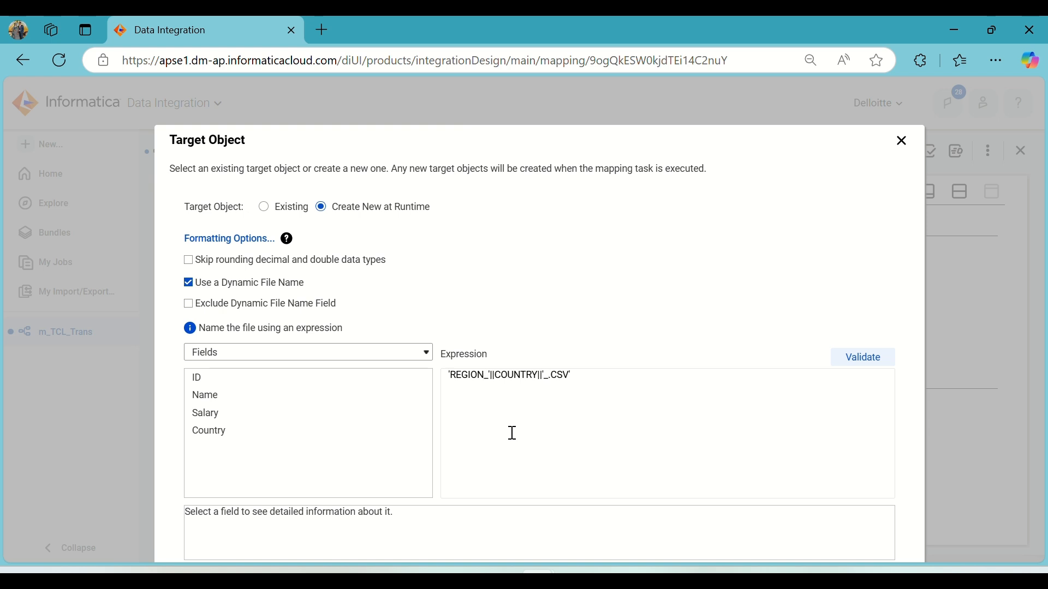
left_click(854, 359)
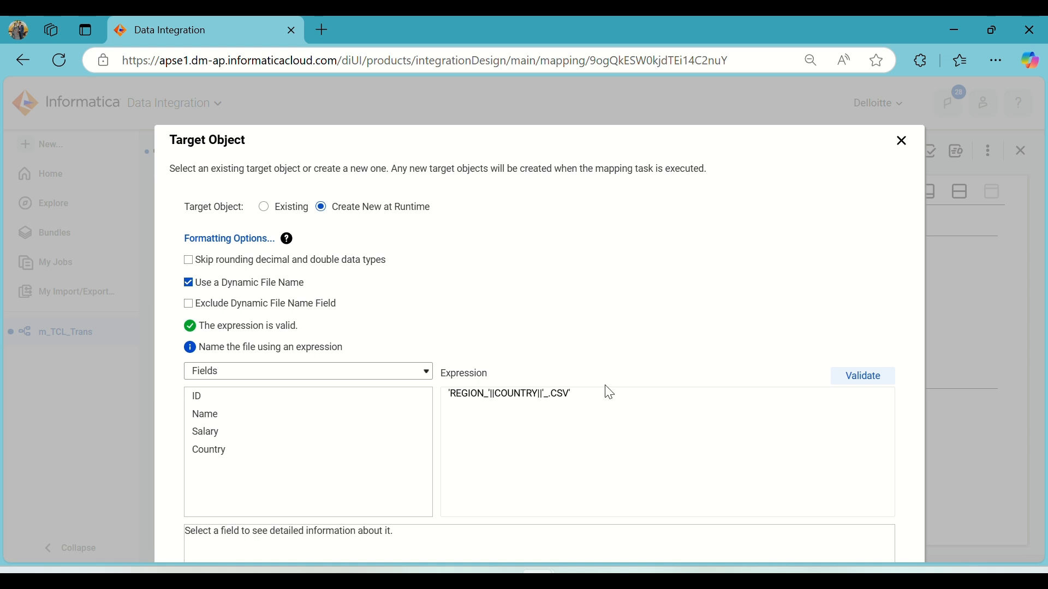
left_click(550, 394)
key("BackSpace")
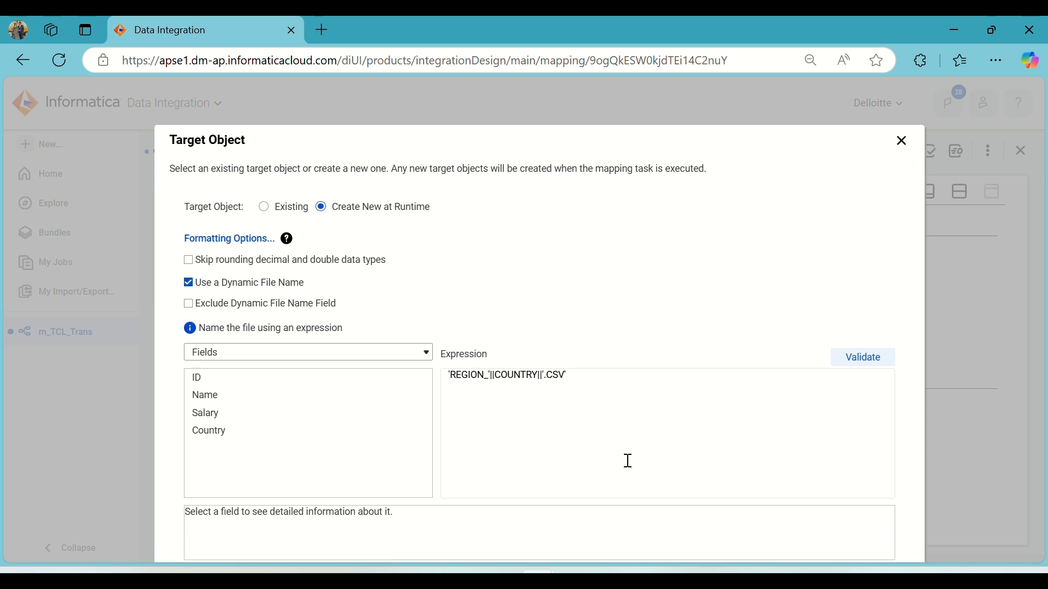
left_click(867, 362)
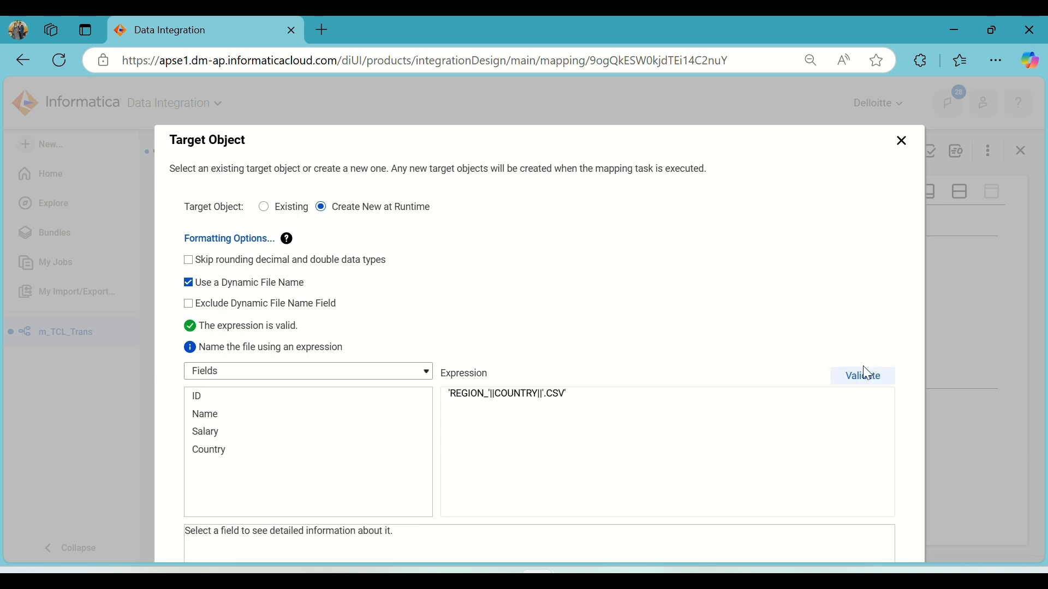
left_click(541, 393)
left_click_drag(819, 151, 822, 66)
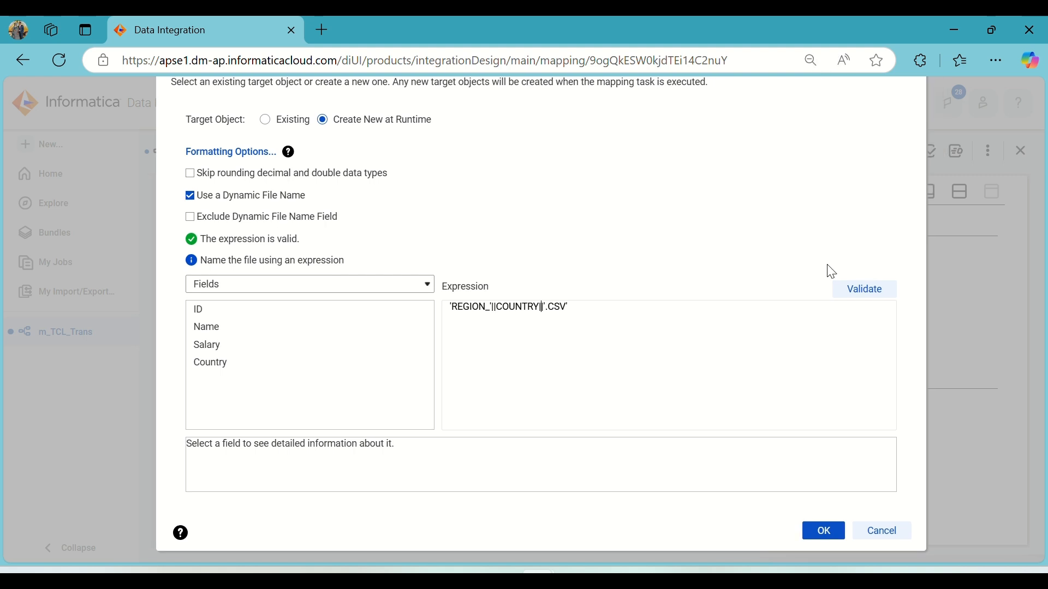
left_click(824, 532)
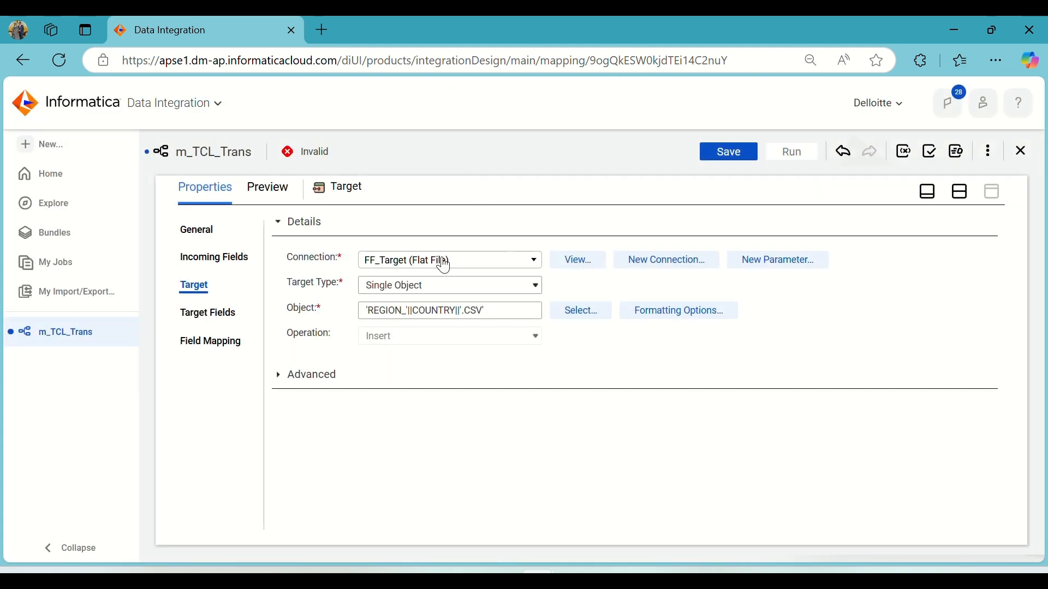
Review the target's Target Fields and Field Mapping pages, then save the mapping.
left_click(228, 316)
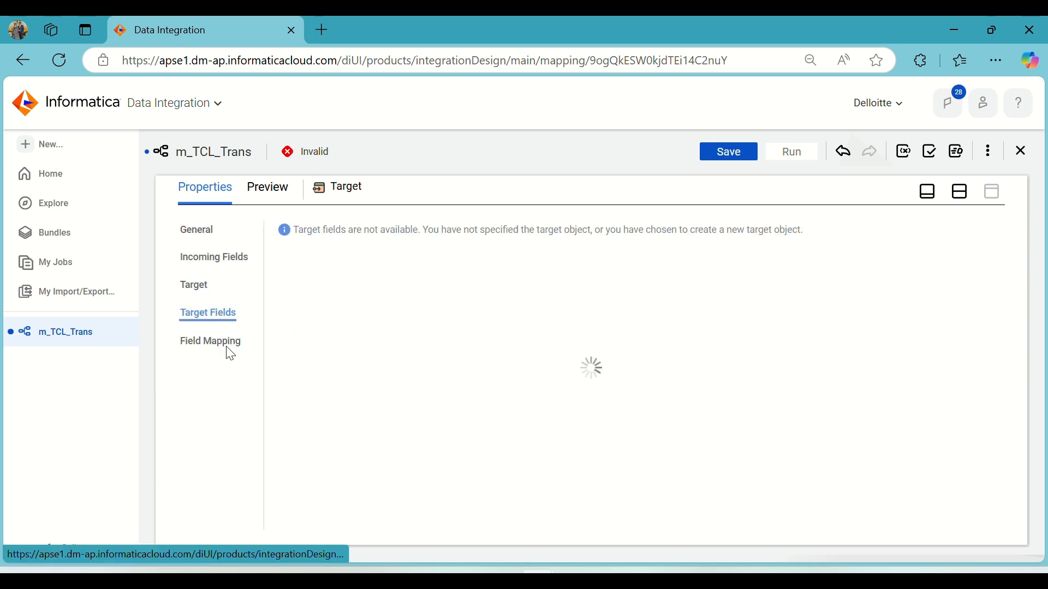
left_click(225, 349)
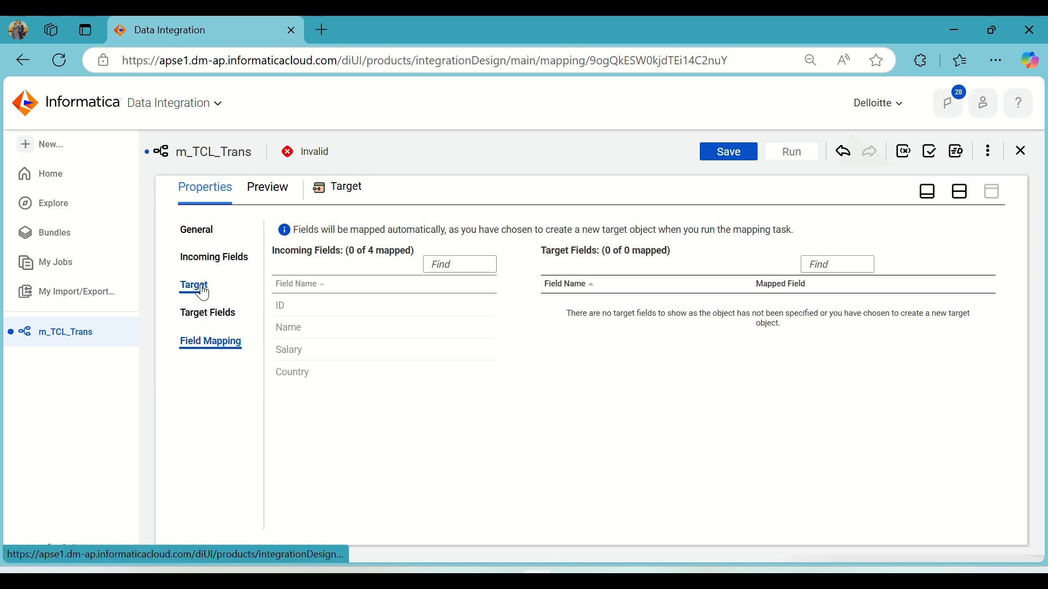
left_click(195, 286)
left_click(740, 150)
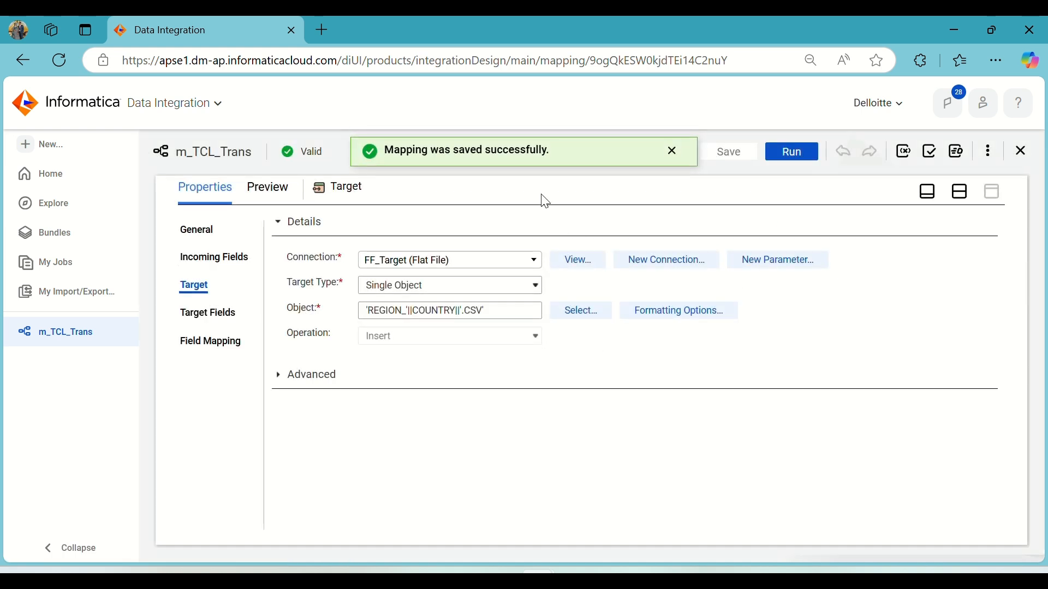
left_click(673, 160)
Show the design canvas, auto-arrange the mapping and save it again.
left_click(961, 192)
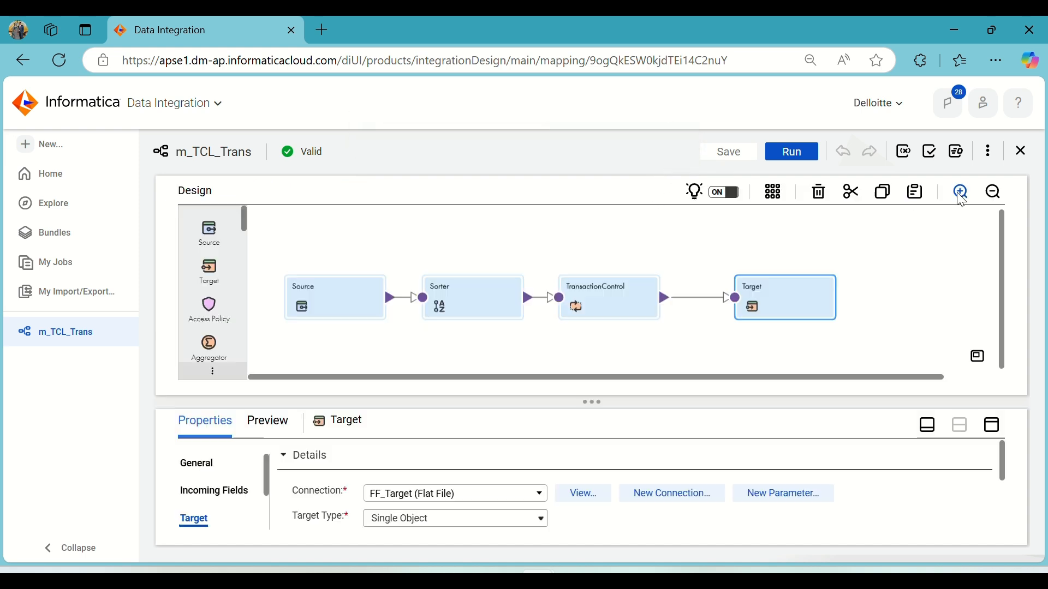
left_click(773, 192)
left_click(742, 154)
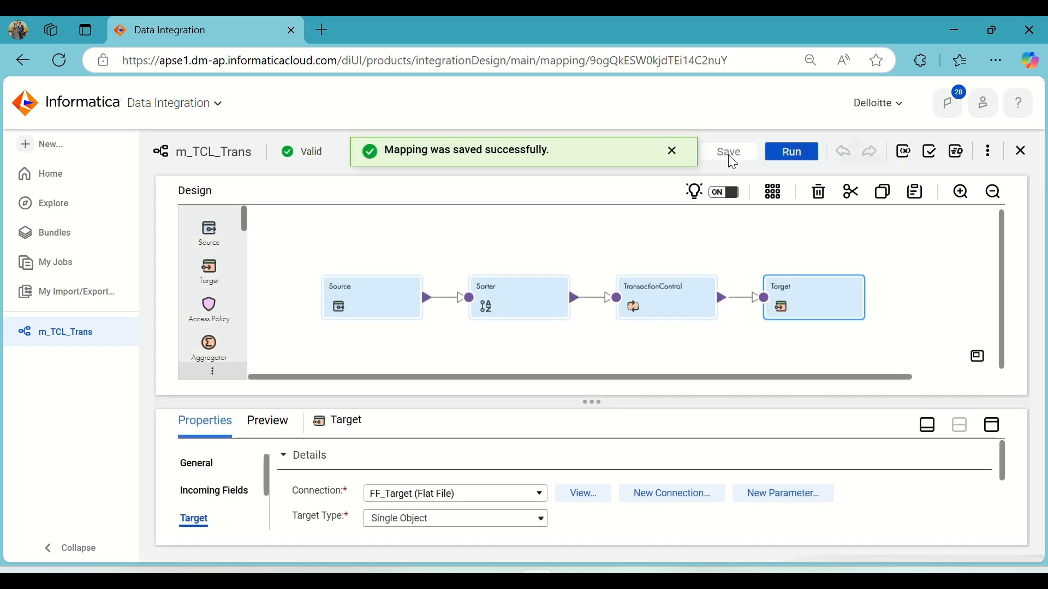
Run the mapping m_TCL_Trans and monitor its job in My Jobs, refreshing the status.
left_click(788, 157)
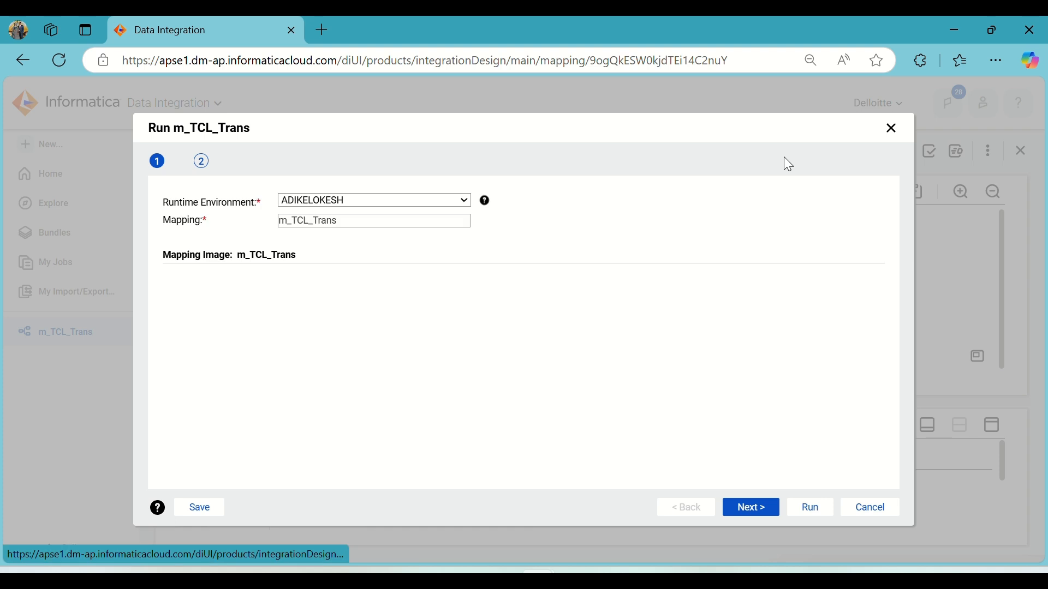
left_click(811, 509)
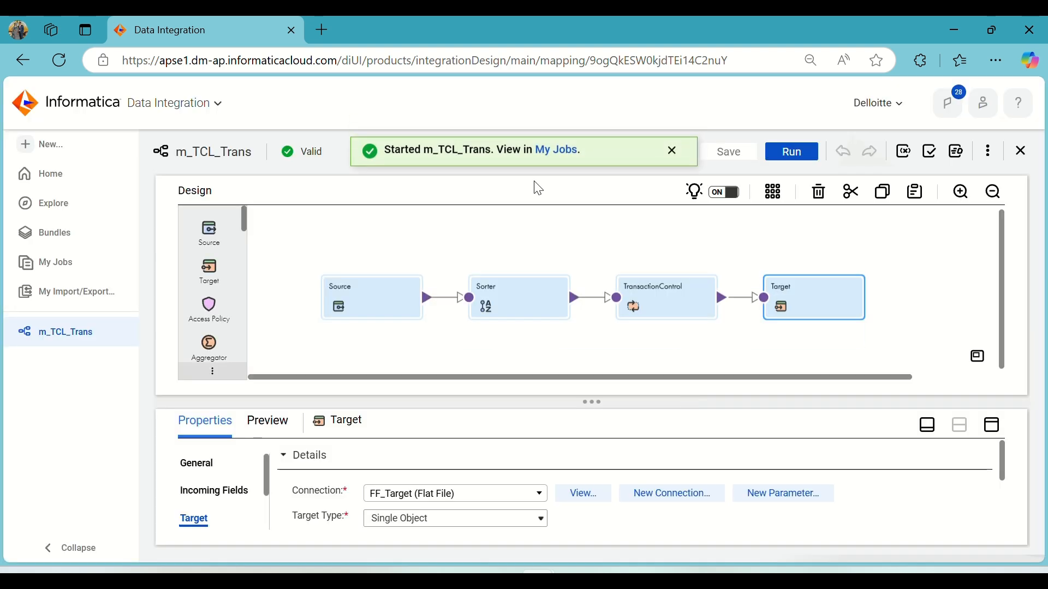
left_click(554, 152)
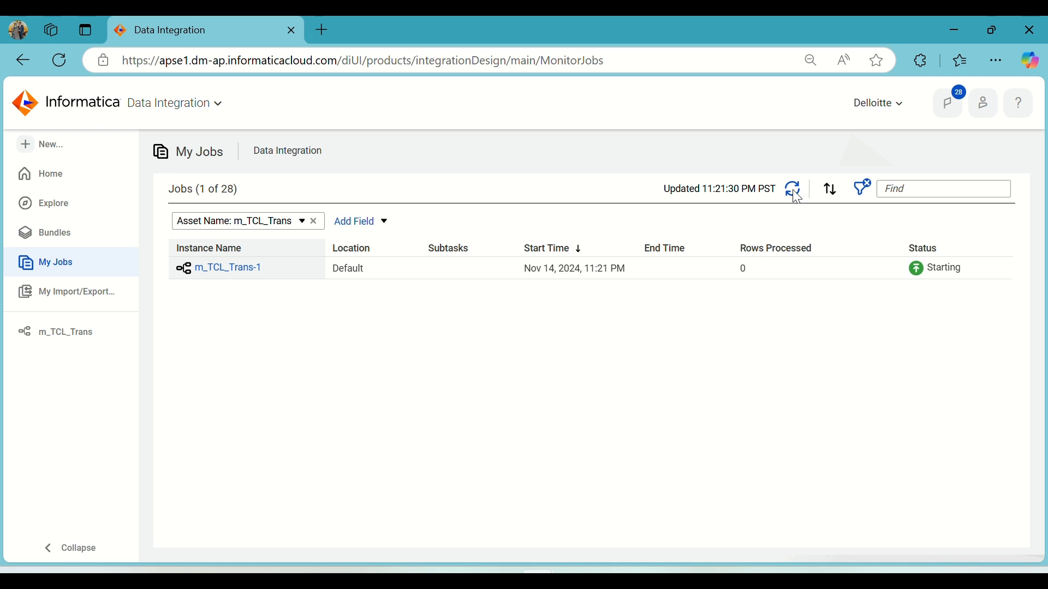
left_click(796, 190)
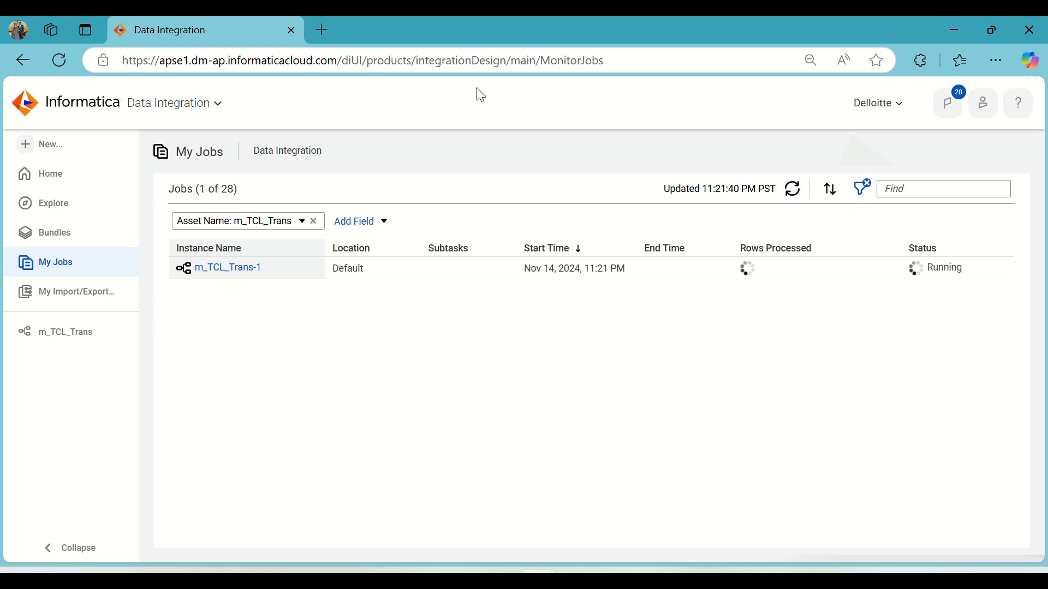
left_click(794, 189)
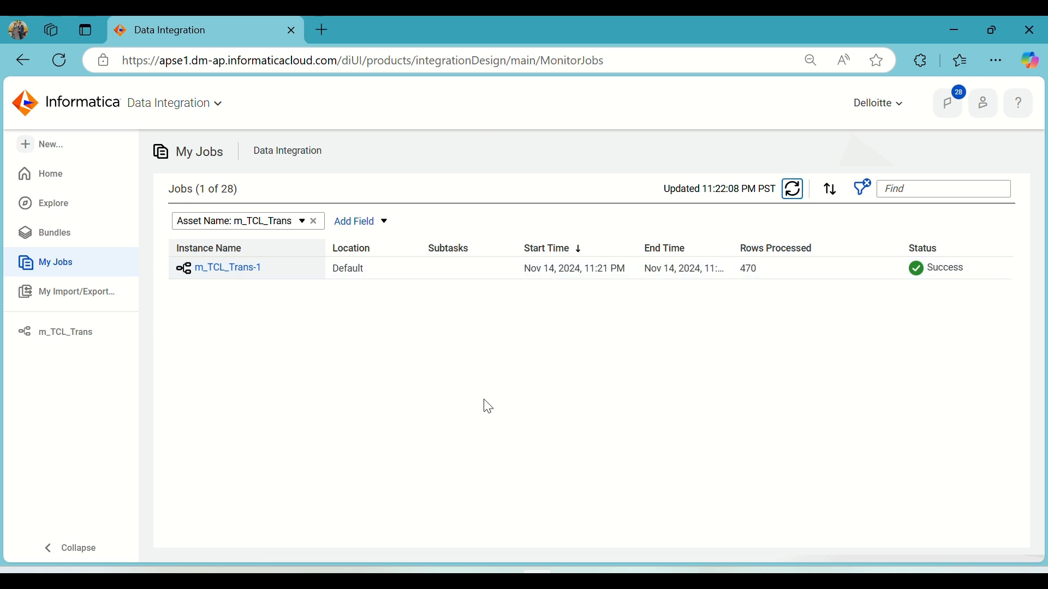
Switch to File Explorer, open the Target_Files folder and open the REGION_Africa output file.
mouse_move(426, 583)
left_click(402, 528)
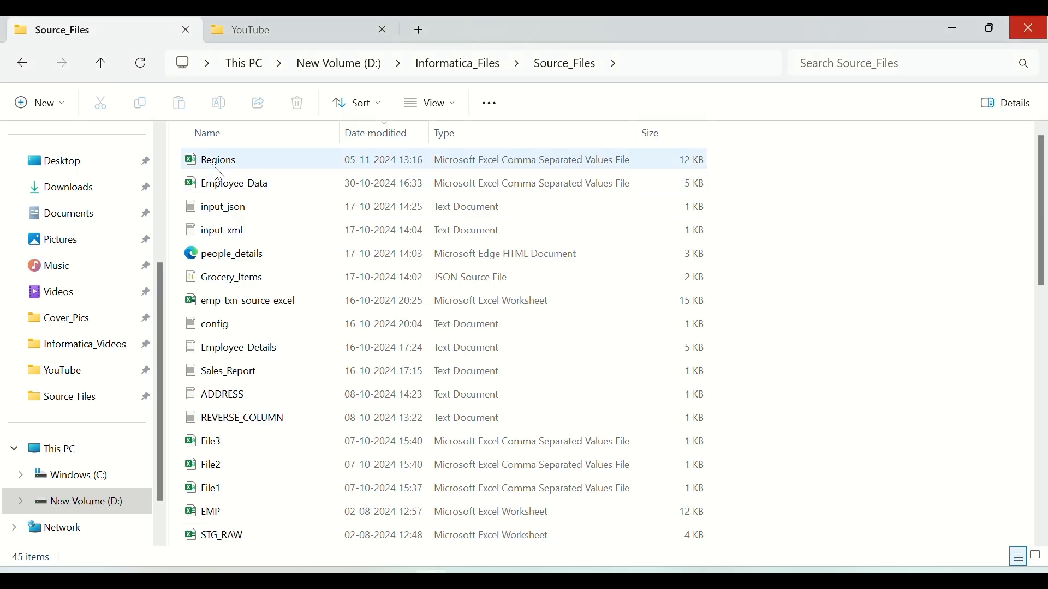
left_click(24, 61)
double_click(326, 177)
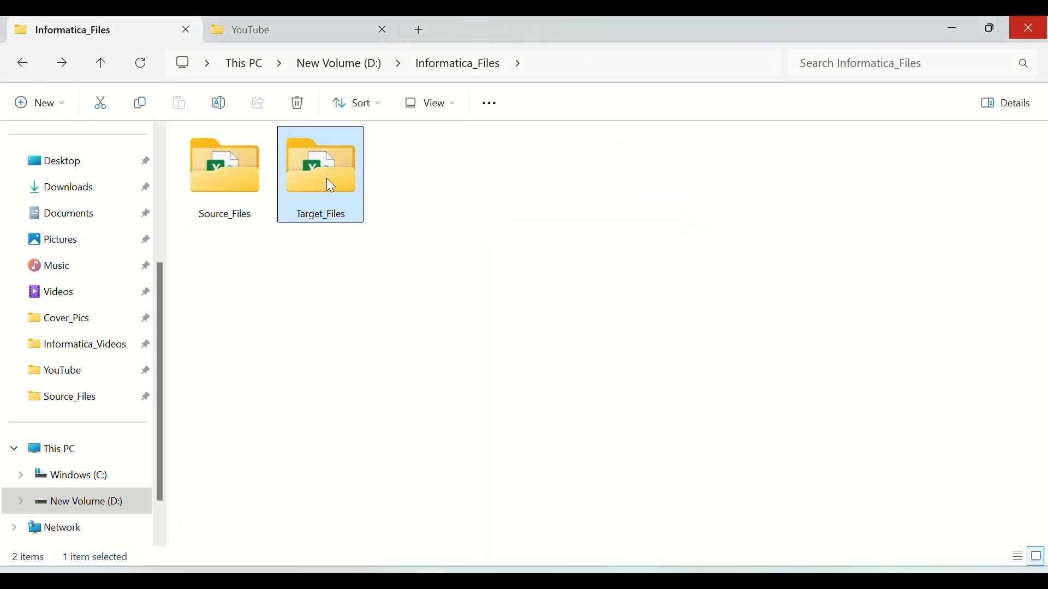
left_click(251, 169)
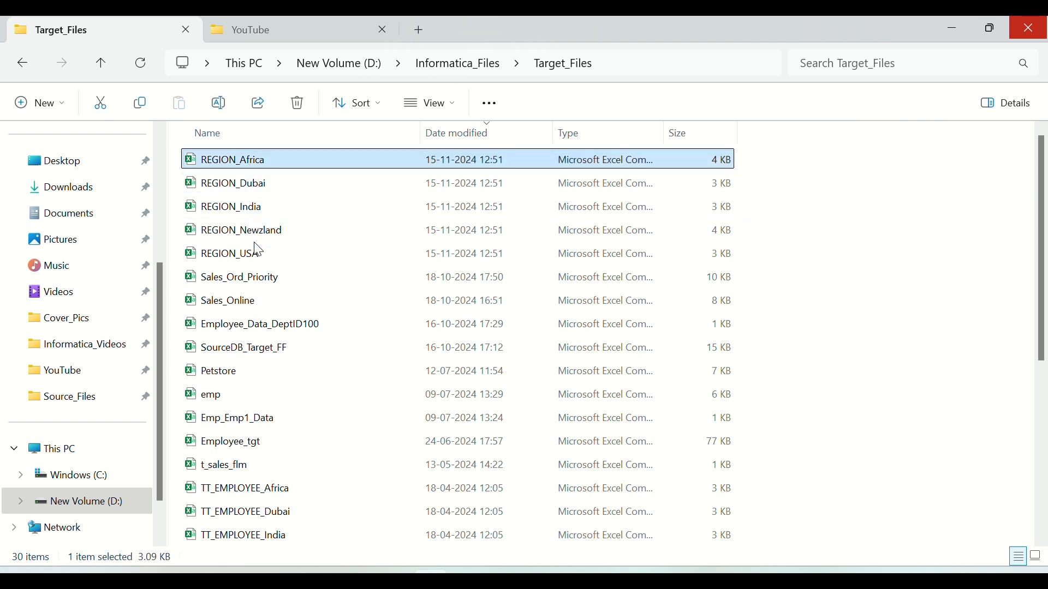
left_click(257, 254, "shift")
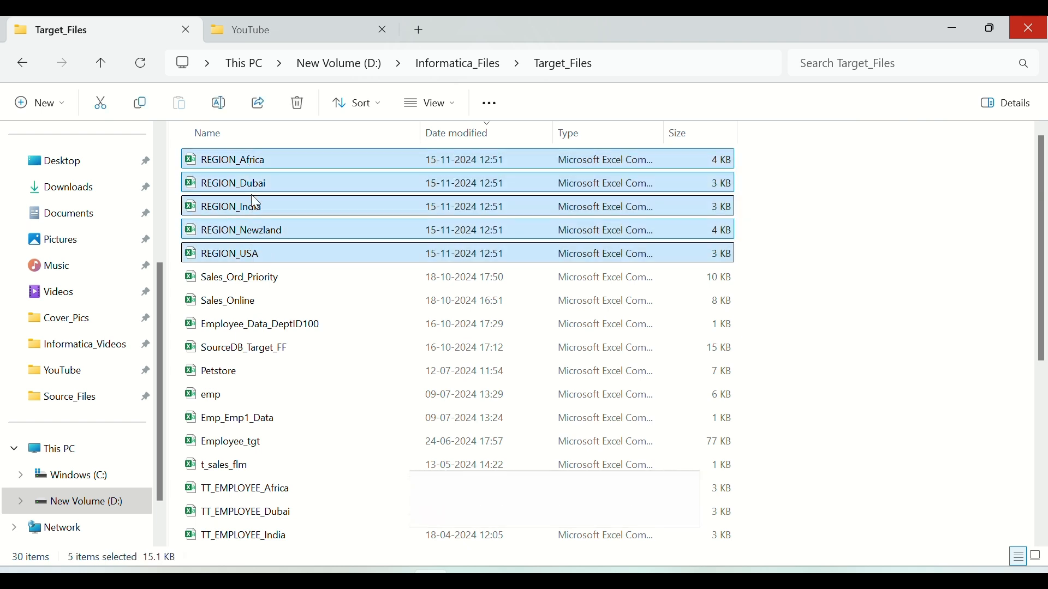
left_click(242, 163)
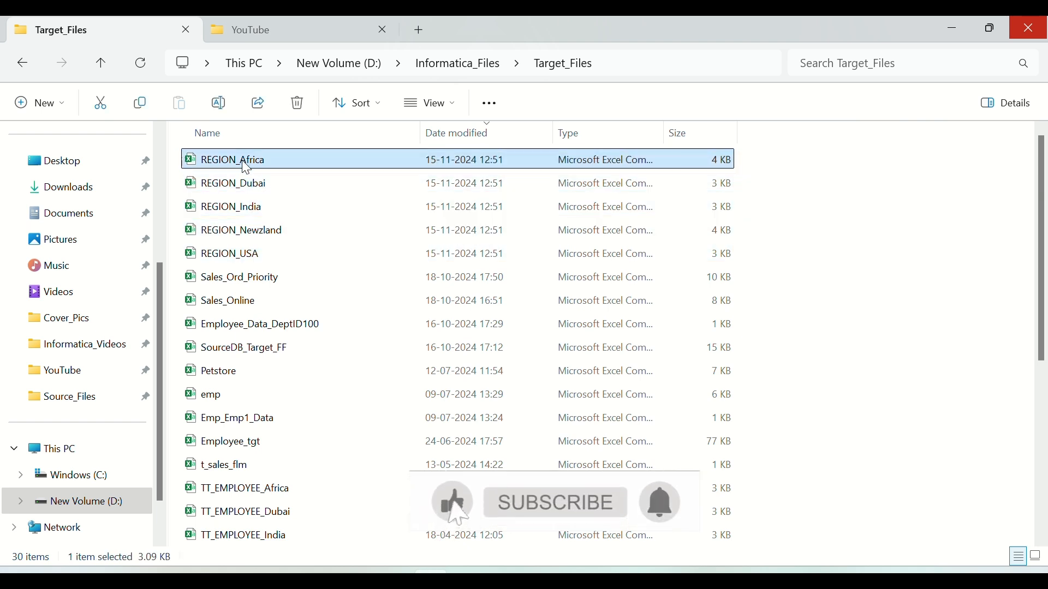
double_click(246, 164)
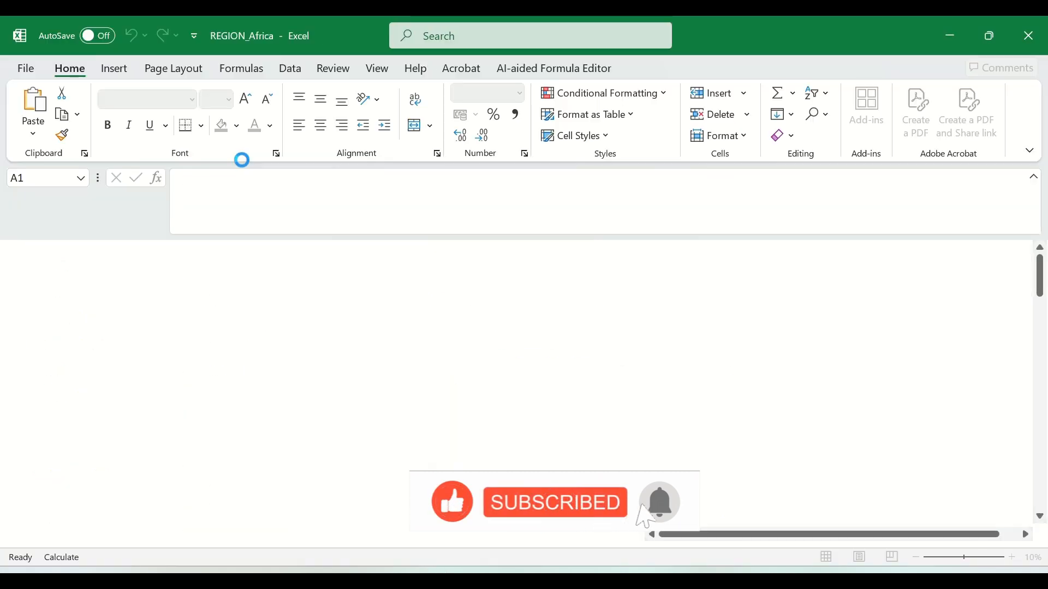
Examine the rows written to REGION_Africa in the spreadsheet.
left_click_drag(213, 278, 195, 491)
scroll(164, 437, "up", 20)
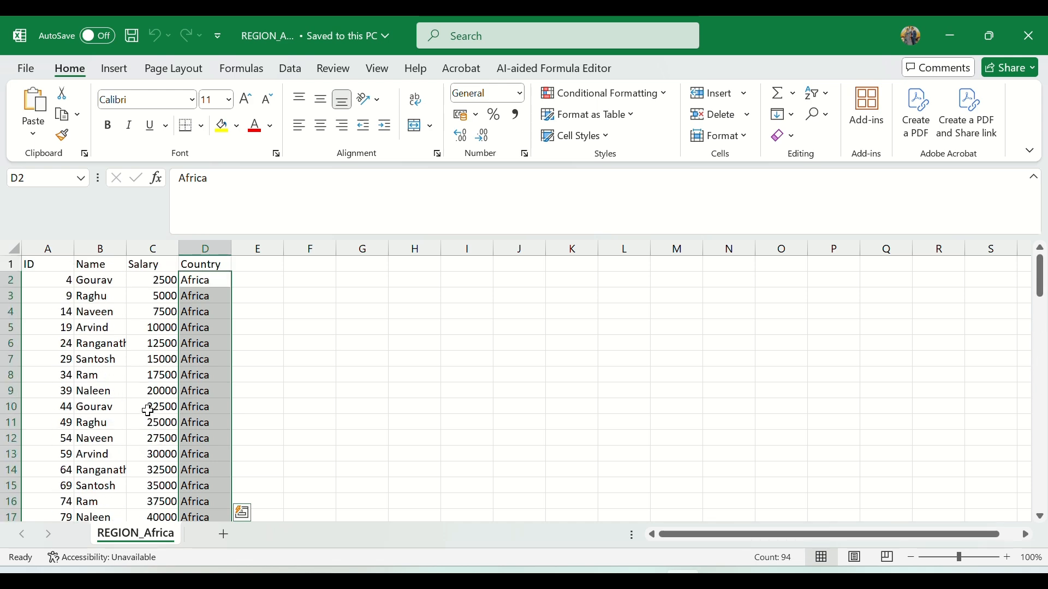
left_click_drag(38, 274, 188, 515)
scroll(182, 407, "down", 12)
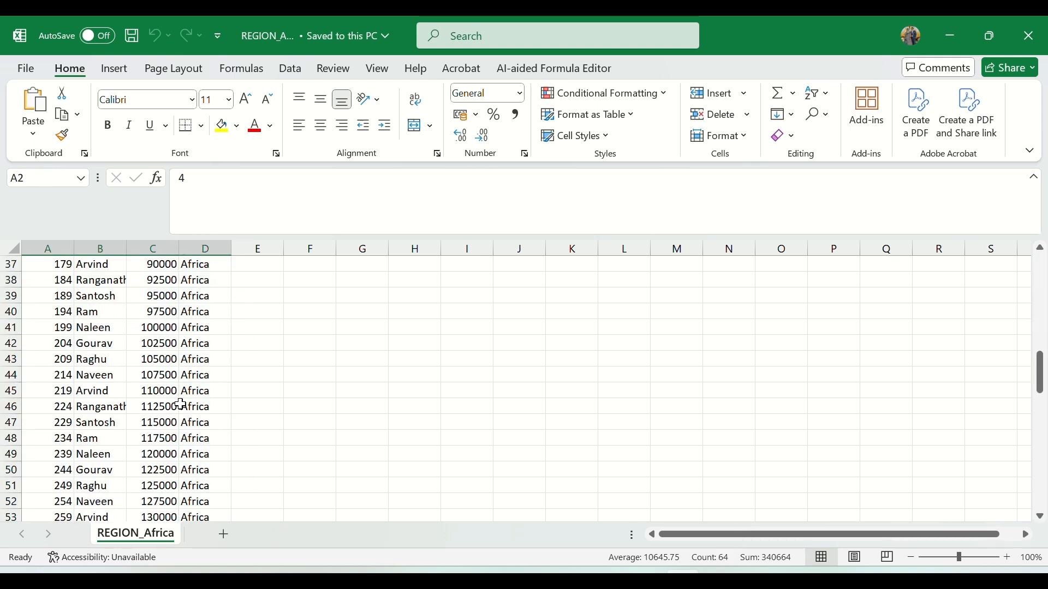
scroll(182, 407, "up", 12)
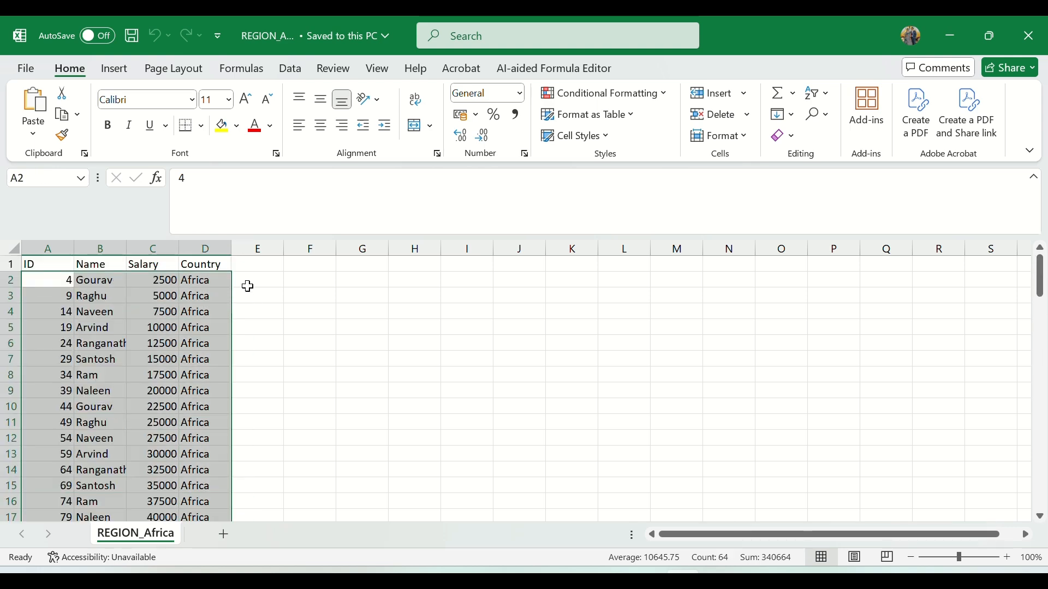
left_click(248, 285)
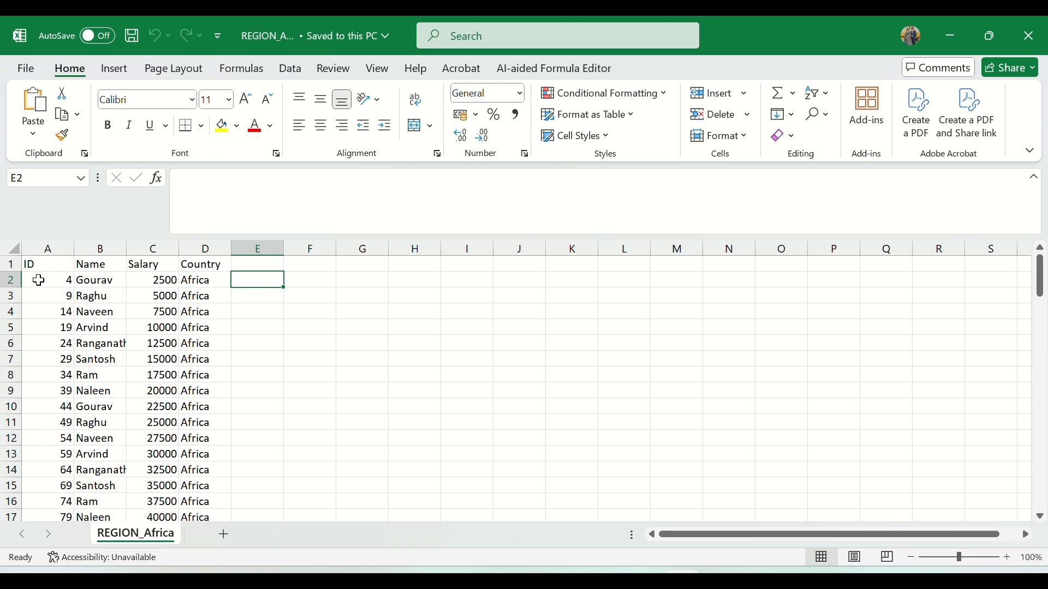
left_click_drag(38, 280, 199, 437)
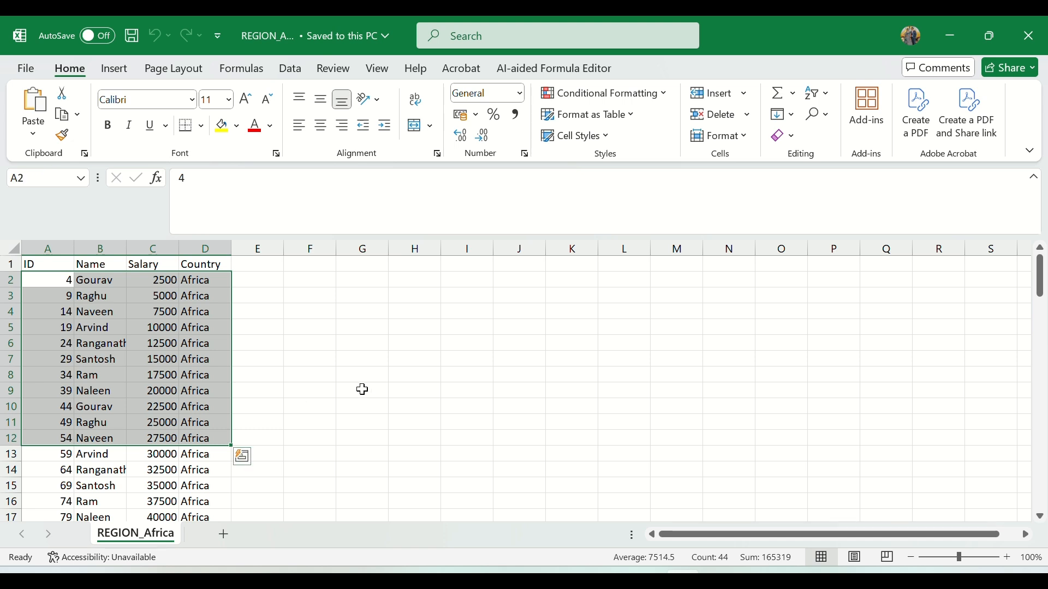
left_click(263, 280)
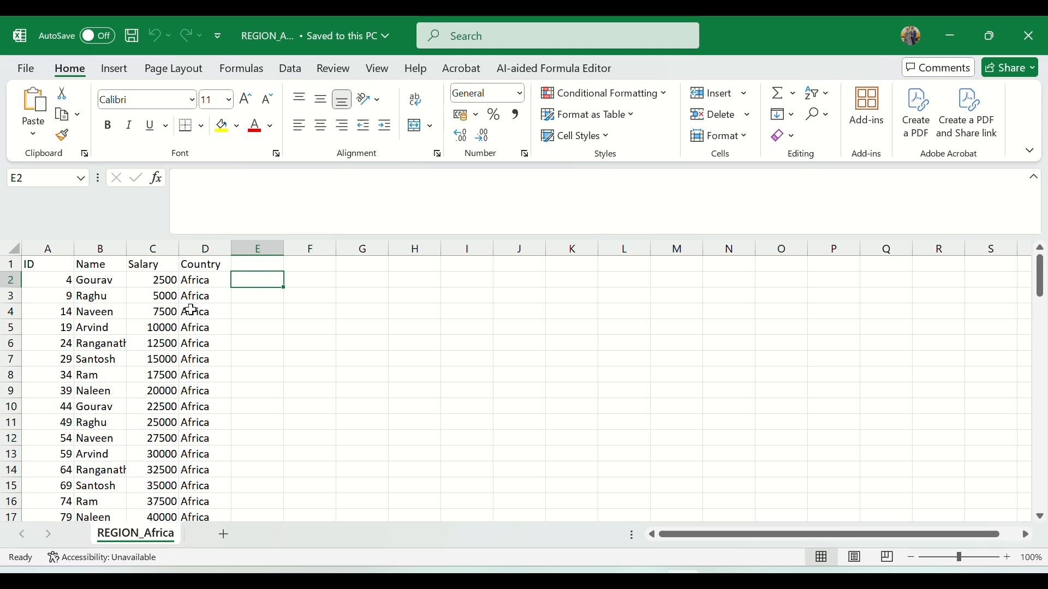
Close the spreadsheet and return to the m_TCL_Trans mapping in Data Integration.
left_click(1029, 35)
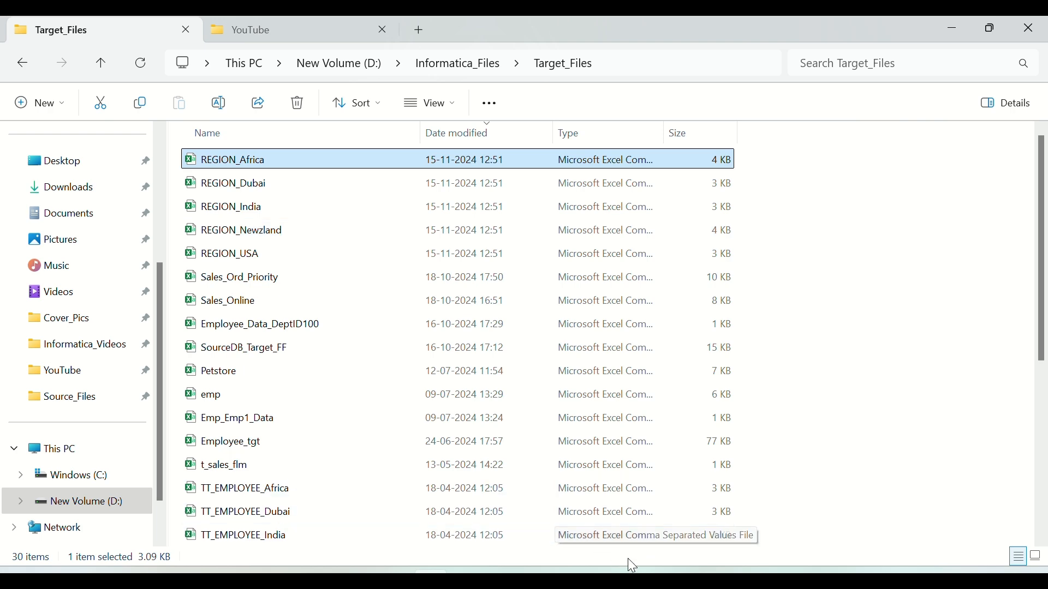
left_click(628, 500)
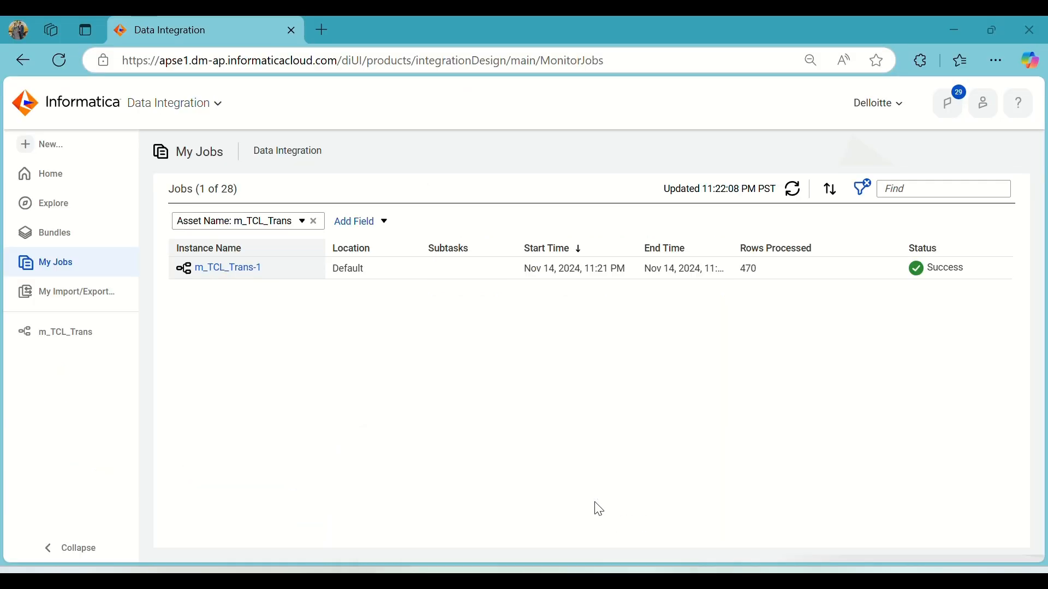
left_click(93, 332)
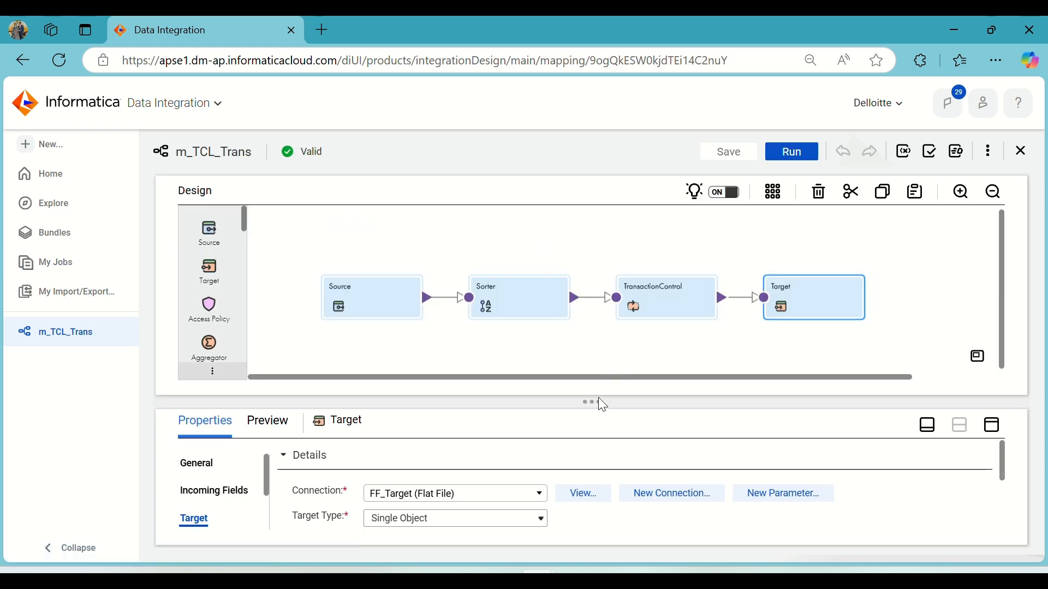